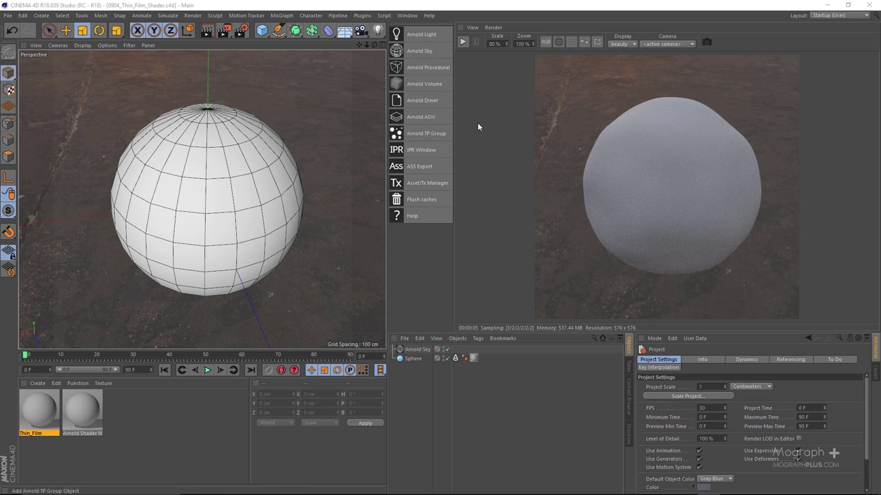
Start the Arnold IPR render of the sphere and display the Arnold Sky's background settings.
click(463, 42)
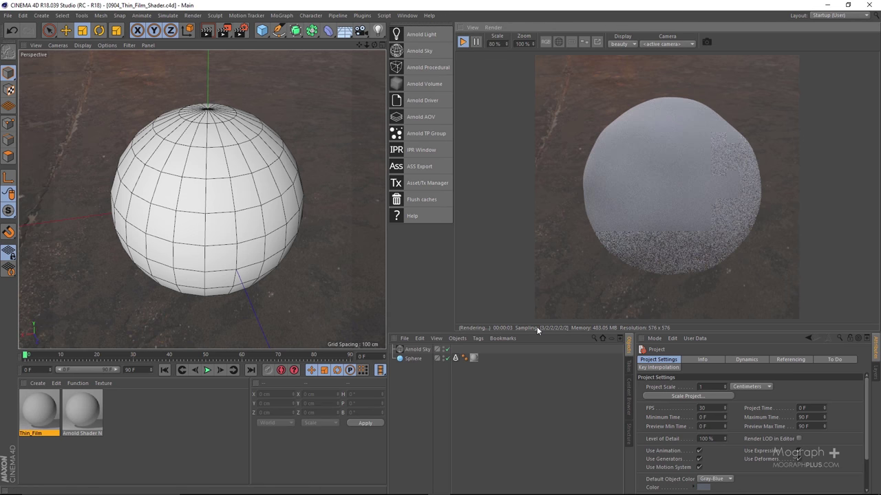
click(417, 350)
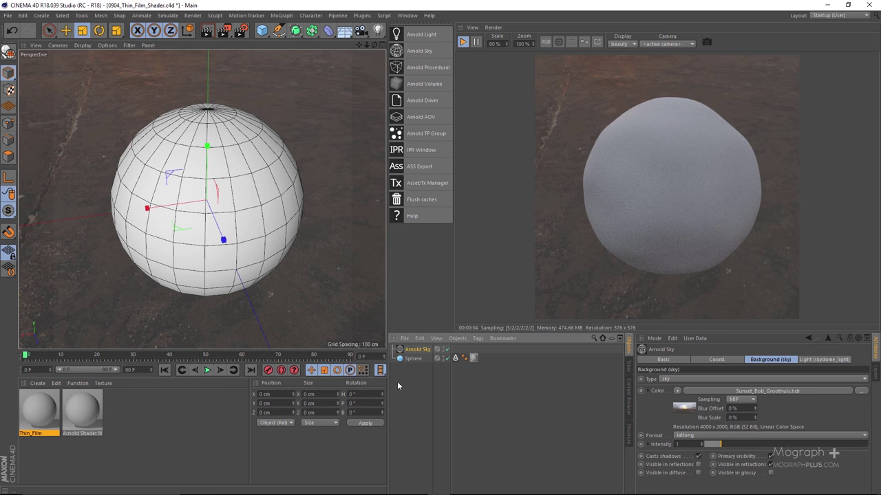
click(415, 359)
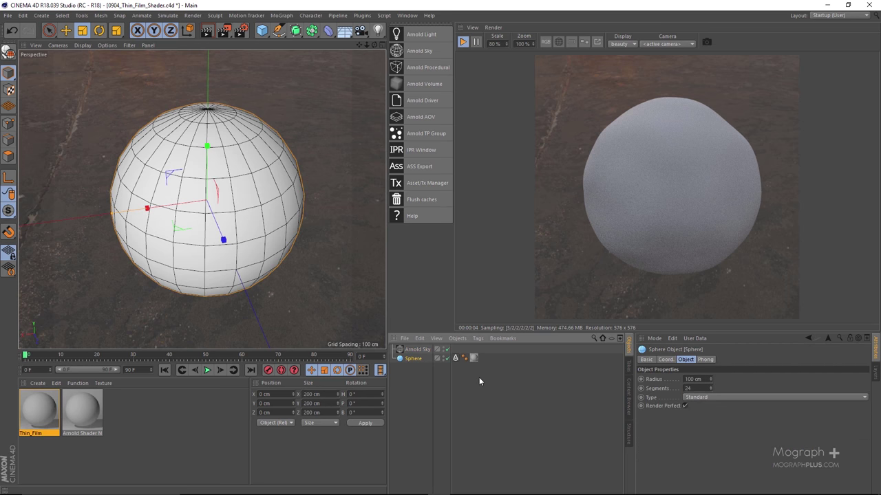
click(454, 358)
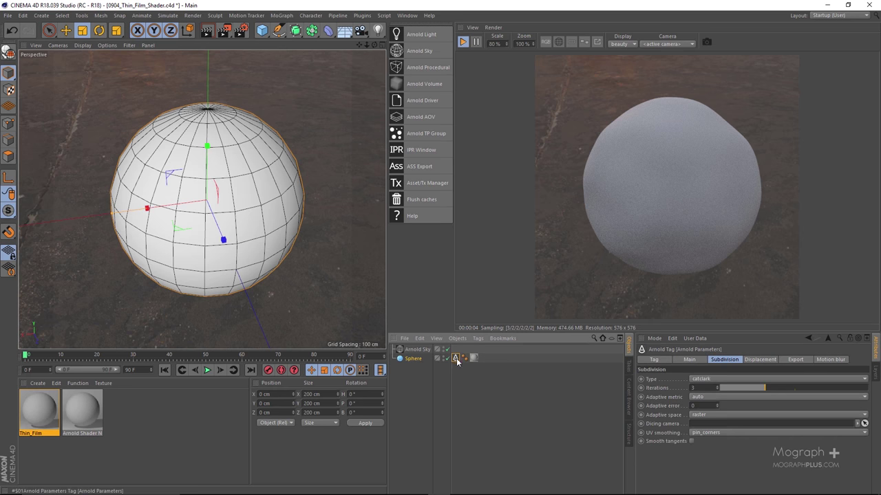
click(688, 360)
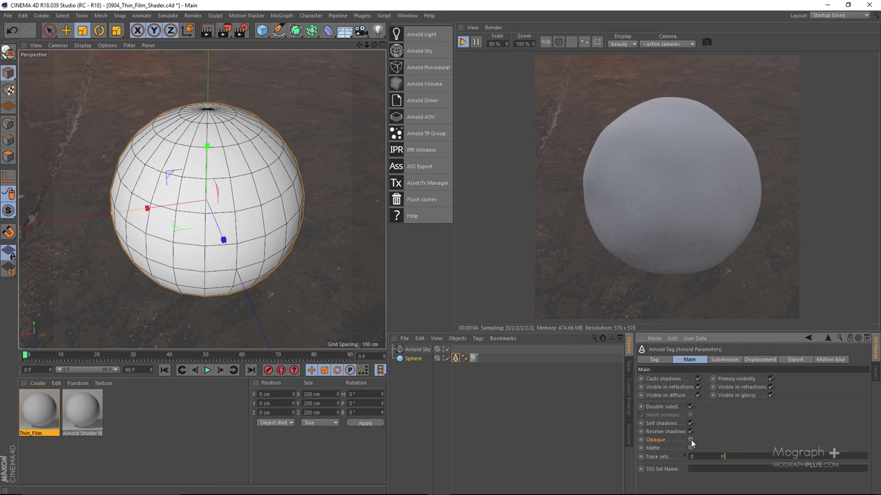
click(722, 359)
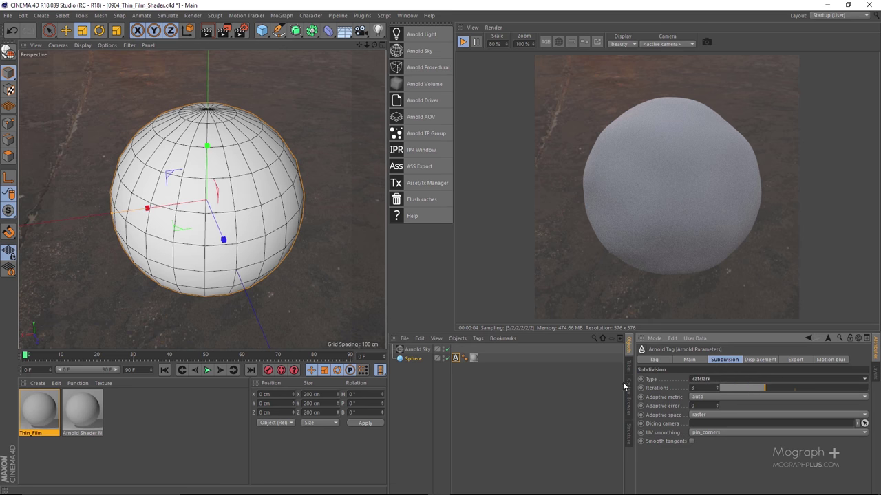
click(688, 359)
click(549, 395)
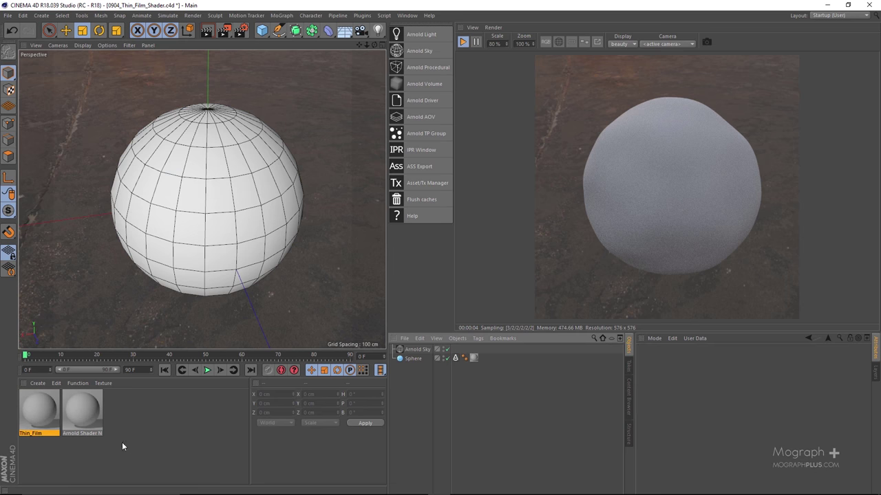
Open the Thin_Film material's shader network and arrange the editor window.
double_click(38, 410)
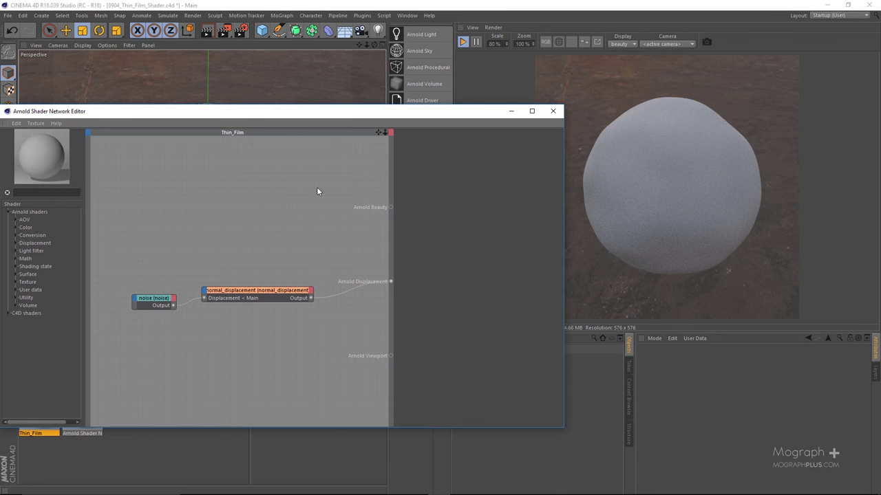
drag(343, 119, 327, 32)
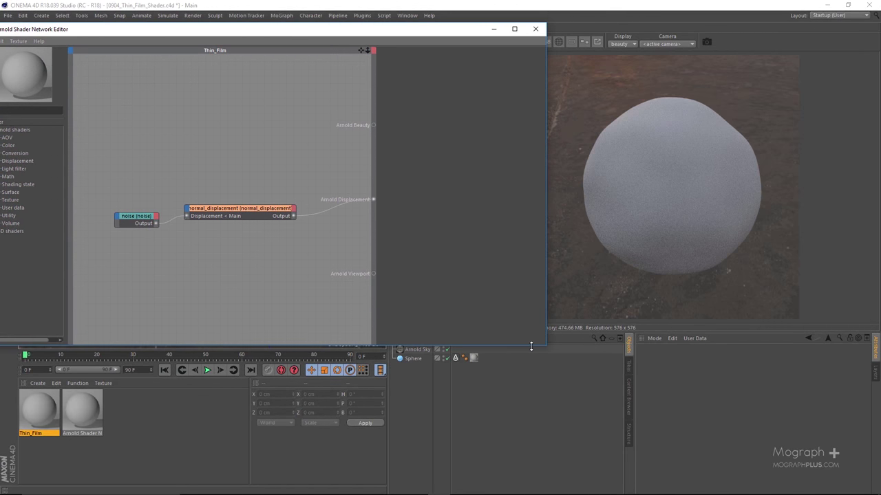
mouse_move(543, 346)
mouse_down()
mouse_move(517, 337)
mouse_move(533, 358)
mouse_up()
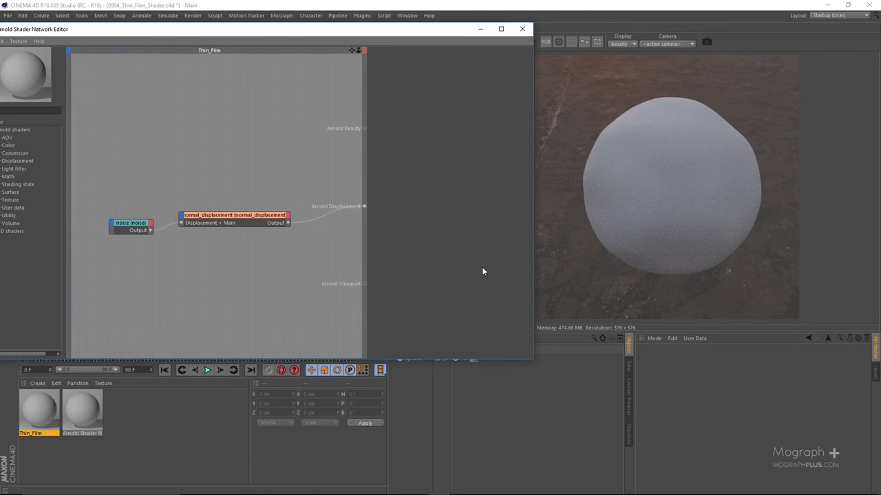
drag(398, 33, 394, 67)
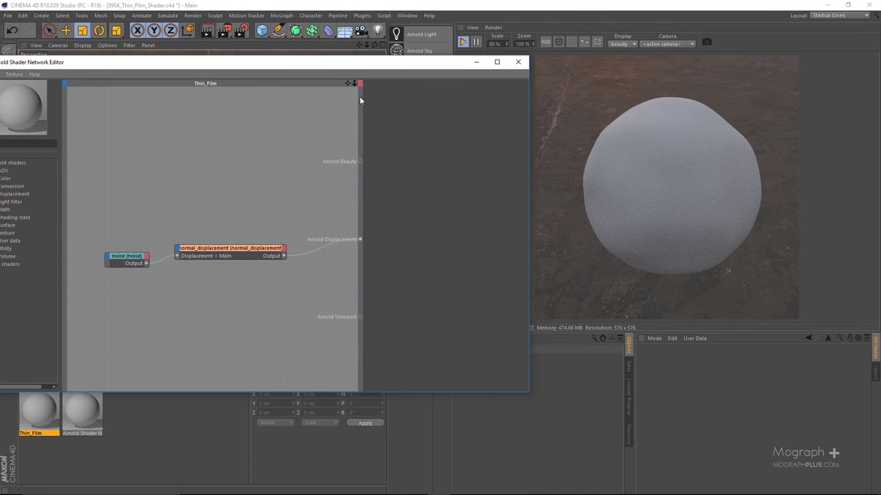
Inspect the normal_displacement and noise node settings in the Thin_Film network.
click(229, 251)
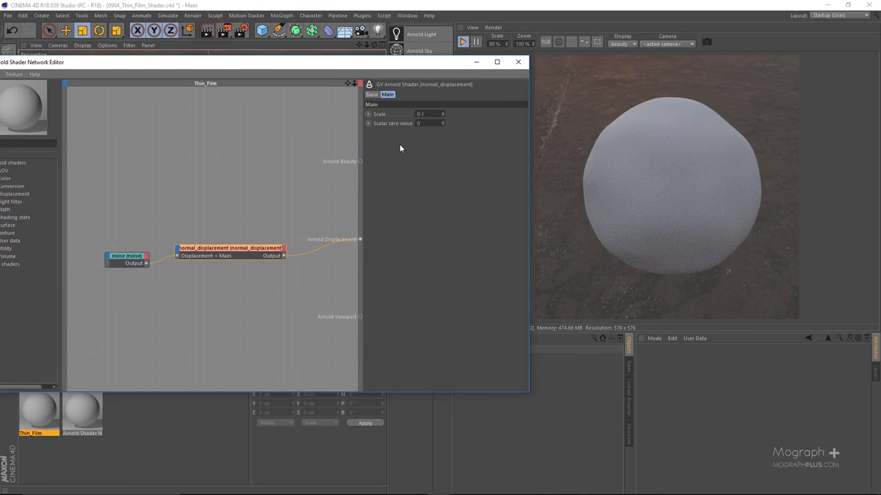
click(99, 221)
drag(106, 222, 137, 297)
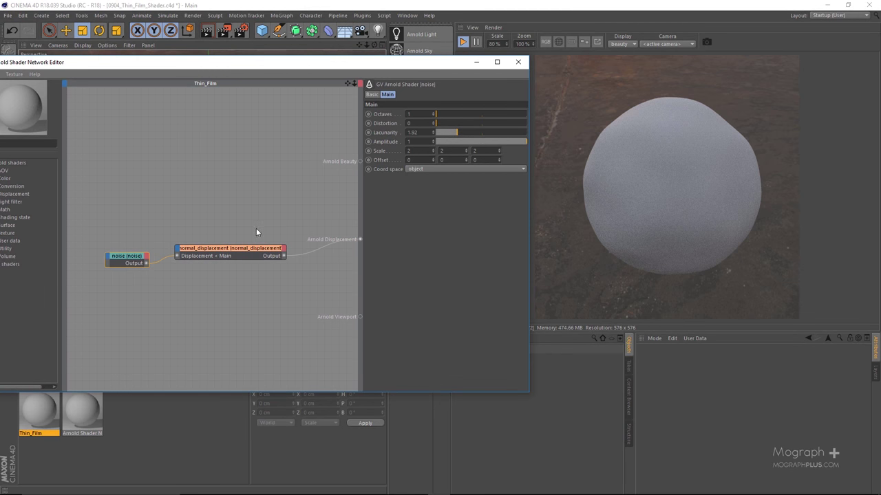
drag(235, 236, 229, 219)
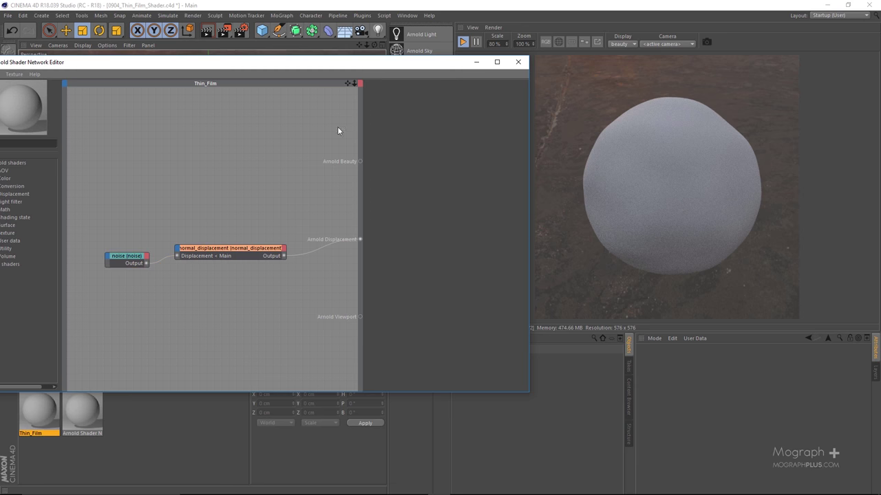
drag(354, 65, 393, 62)
key(Tab)
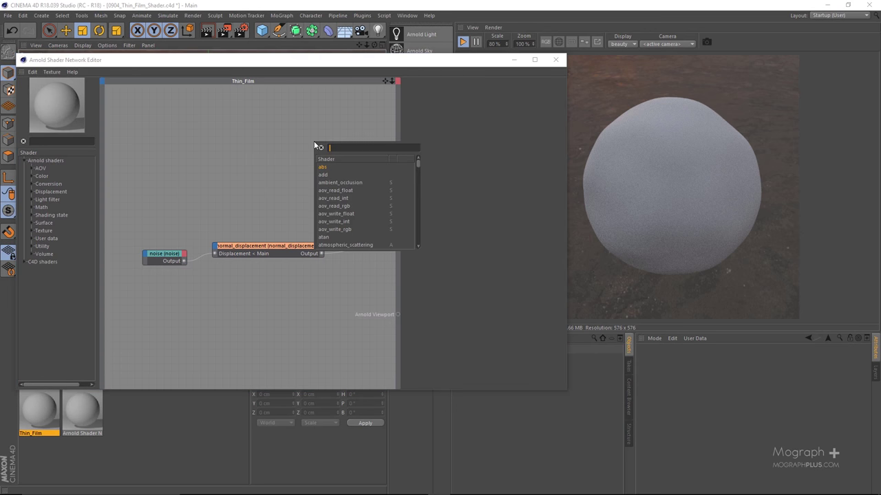
Add a standard shader node and wire its output into Arnold Beauty.
text(star)
key(Return)
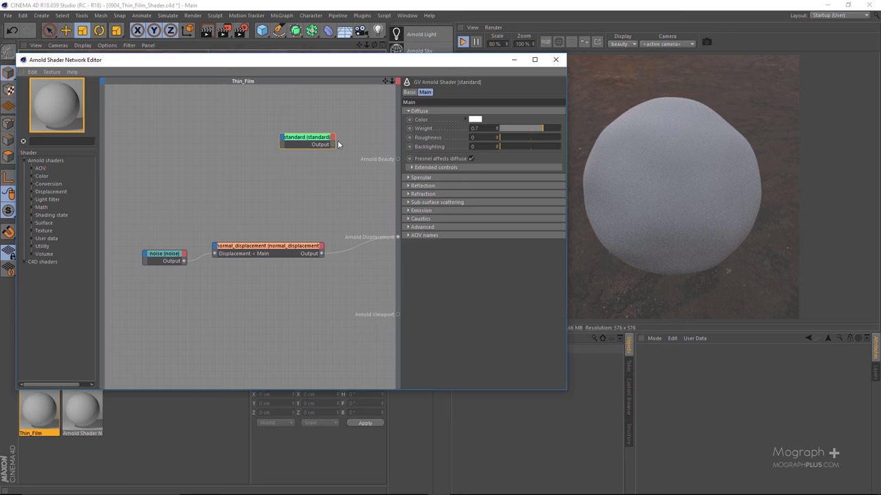
click(333, 145)
click(364, 154)
drag(296, 141, 275, 148)
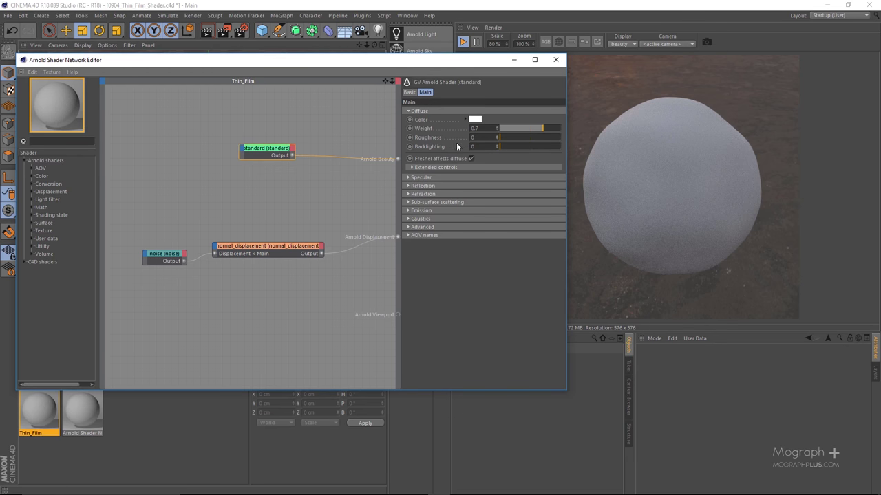
Set the standard shader's diffuse weight to 0, specular weight 0.35 and roughness 0.01.
drag(542, 128, 494, 127)
click(427, 111)
click(421, 119)
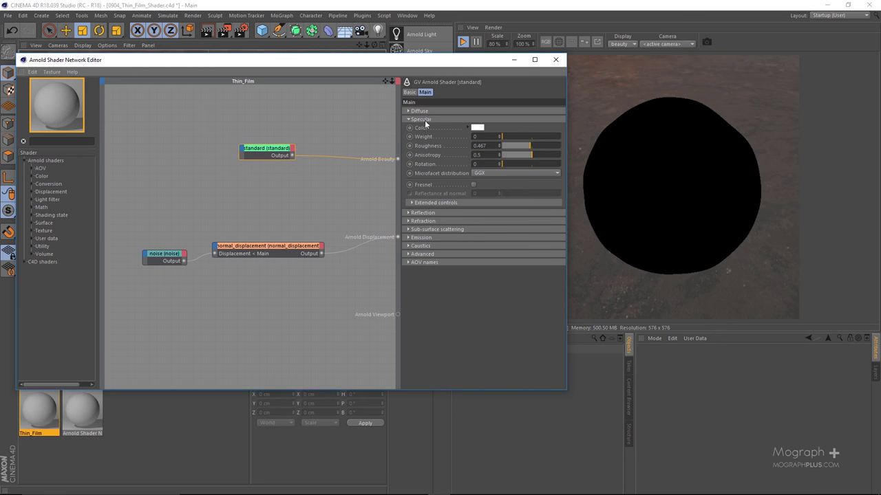
click(482, 136)
text(.35)
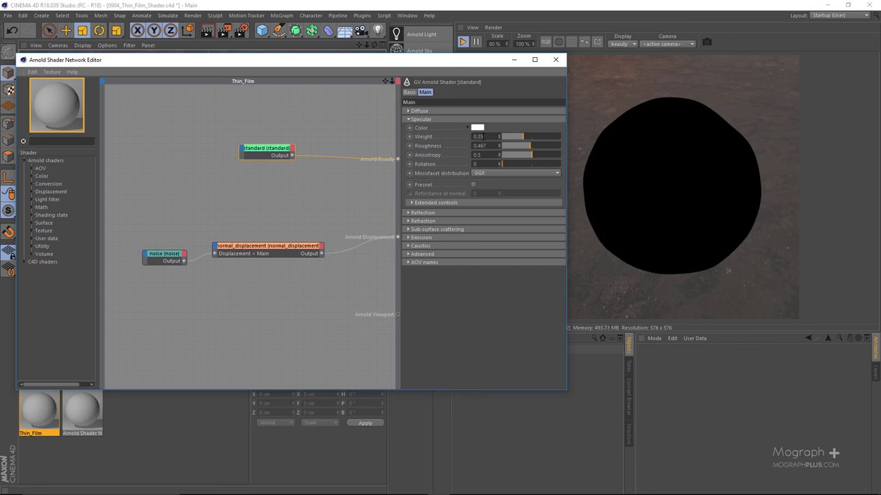
key(Return)
click(488, 145)
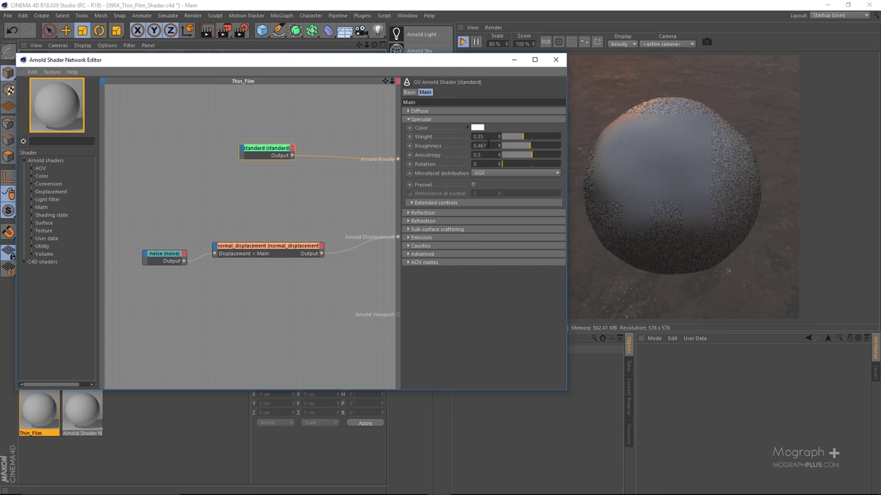
key(BackSpace)
key(BackSpace)
key(BackSpace)
text(01)
key(Return)
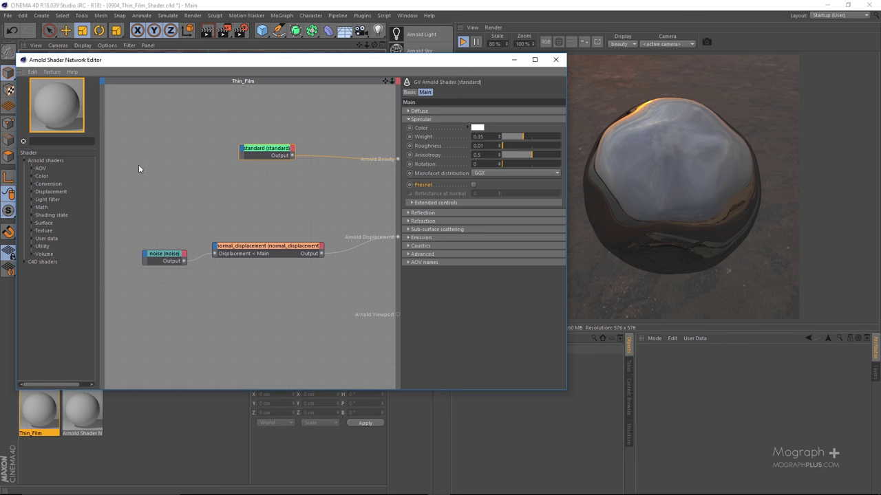
click(426, 222)
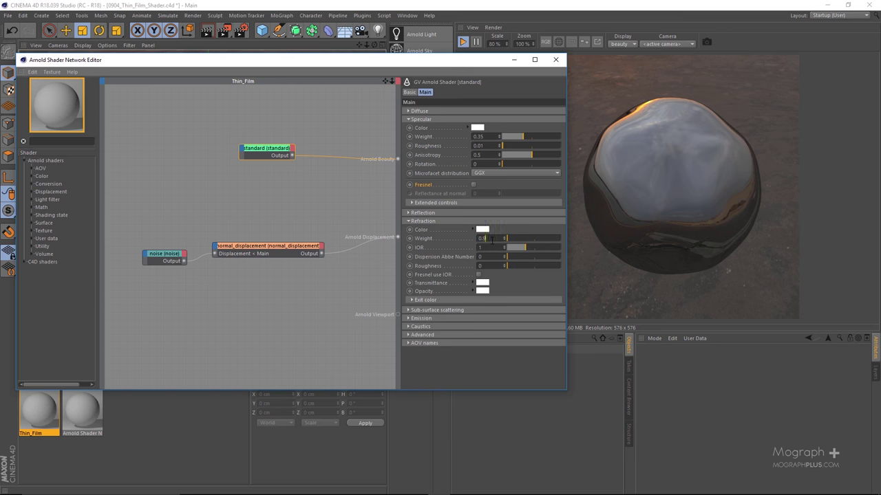
Set the standard shader's refraction weight to 0.99, then reposition the editor and deselect the node.
text(9)
key(Return)
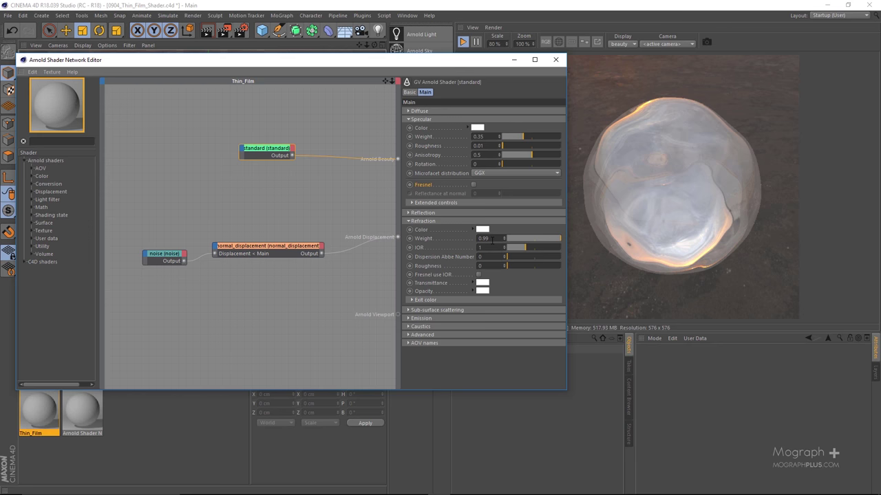
drag(496, 62, 436, 64)
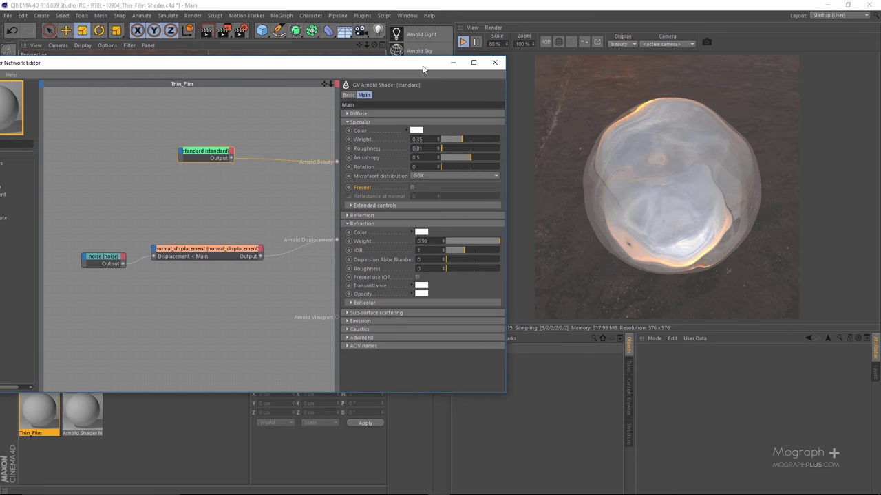
drag(423, 69, 402, 65)
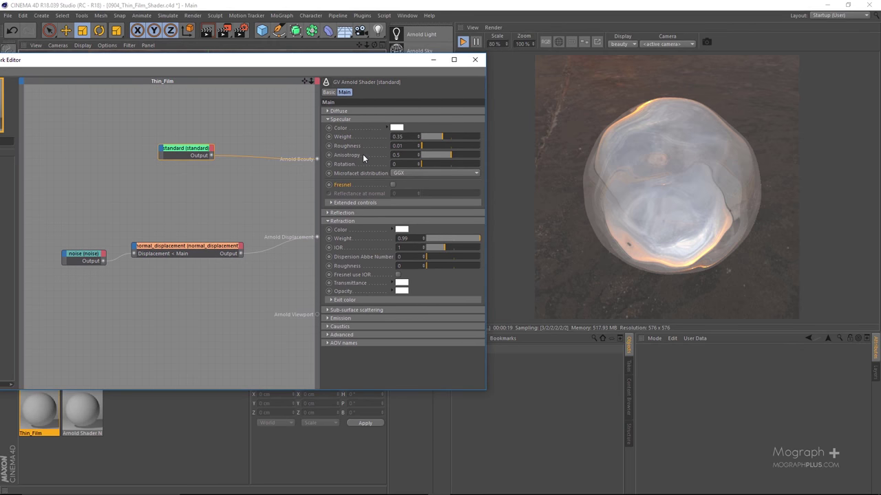
click(167, 198)
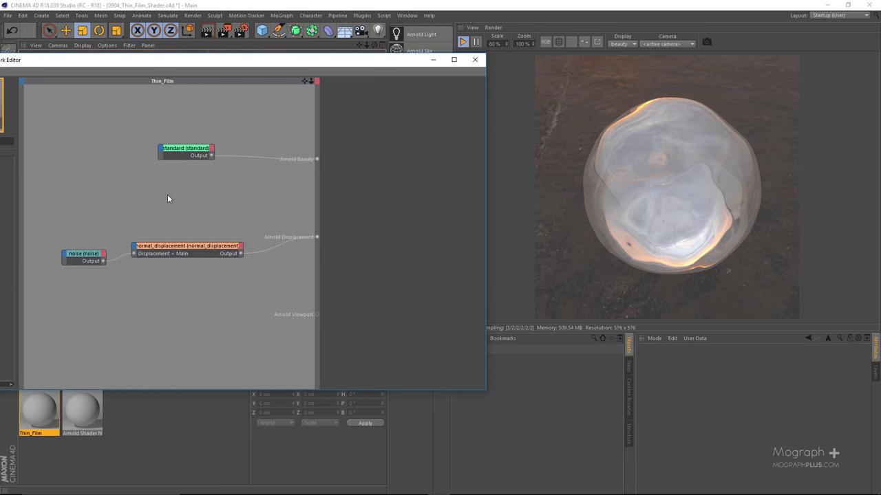
Add a thin_film node and connect it to the standard shader's specular colour.
key(space)
text(thin)
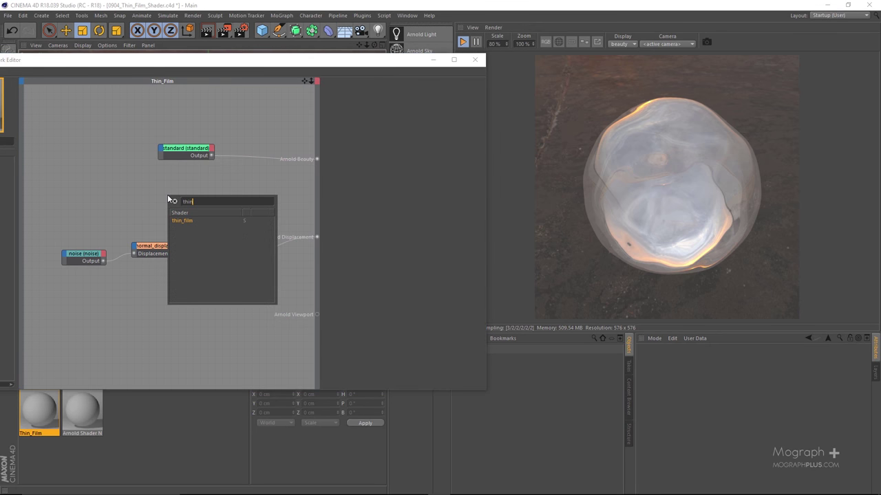
key(Return)
drag(167, 193, 115, 178)
drag(195, 151, 239, 151)
drag(103, 181, 131, 155)
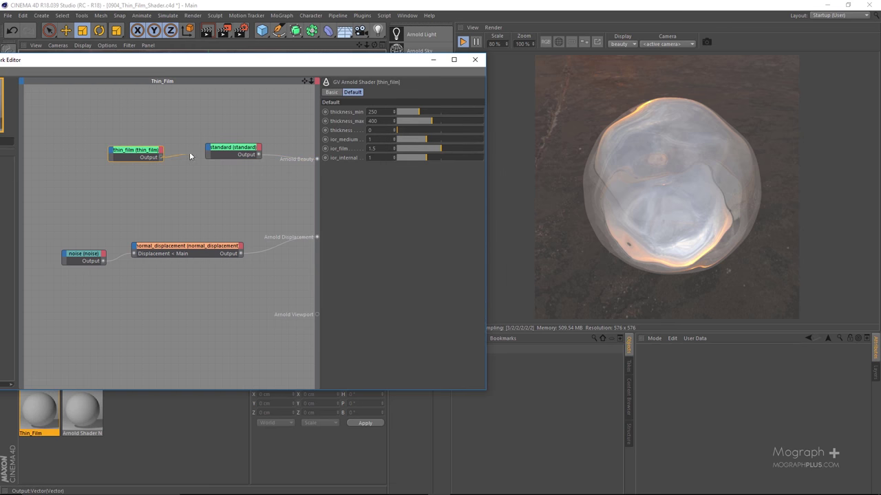
drag(207, 153, 306, 165)
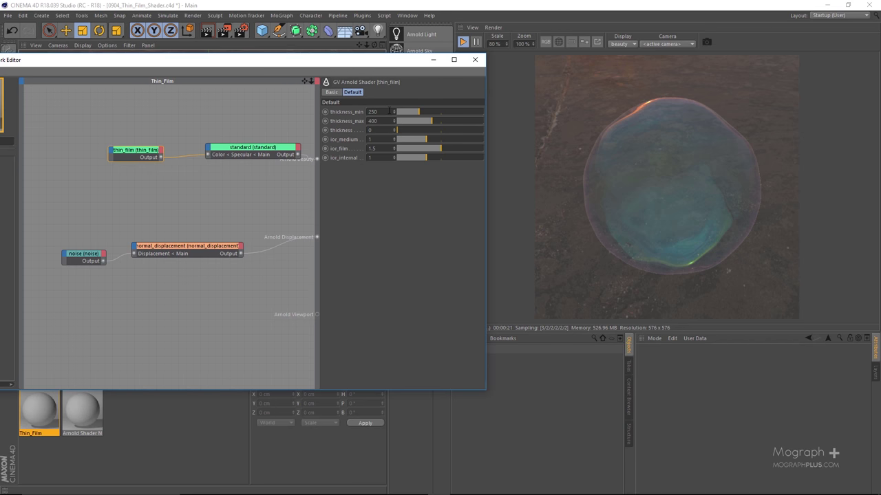
Try thin_film thickness_min values of 50, 100, 150, 200 and 250.
text(50)
key(Return)
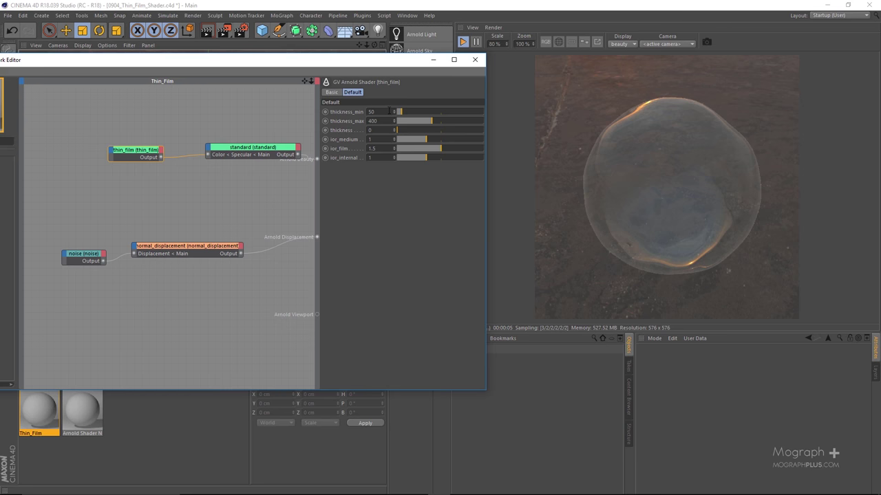
text(100)
key(Return)
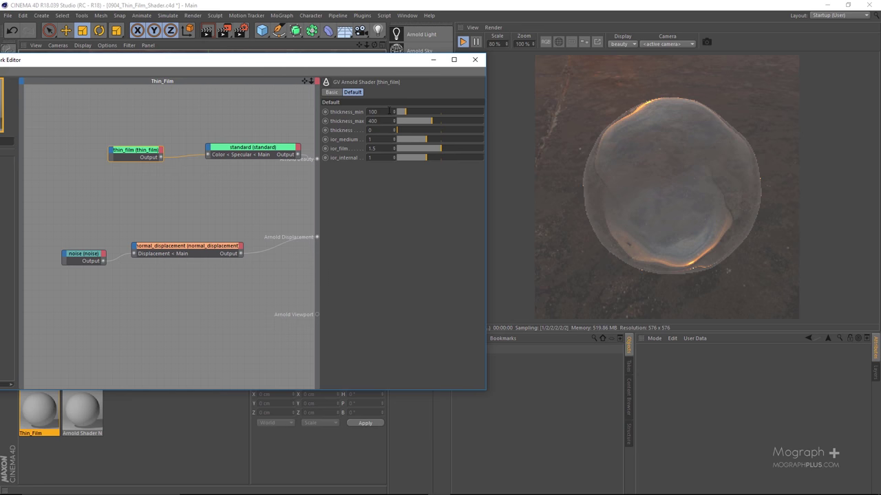
click(389, 110)
text(150)
key(Return)
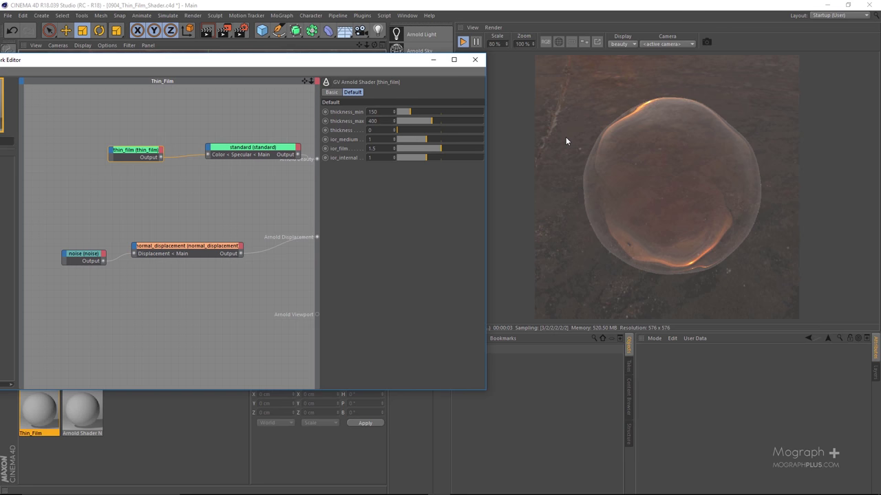
double_click(371, 112)
text(200)
key(Return)
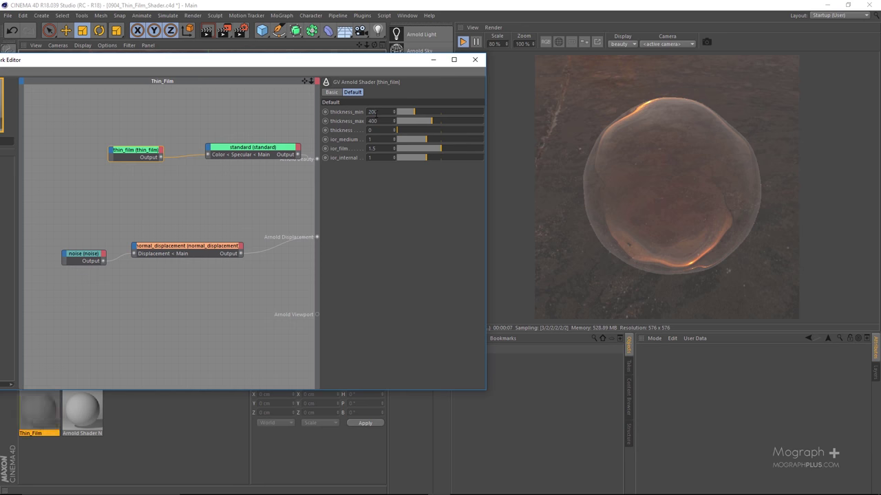
double_click(372, 111)
text(250)
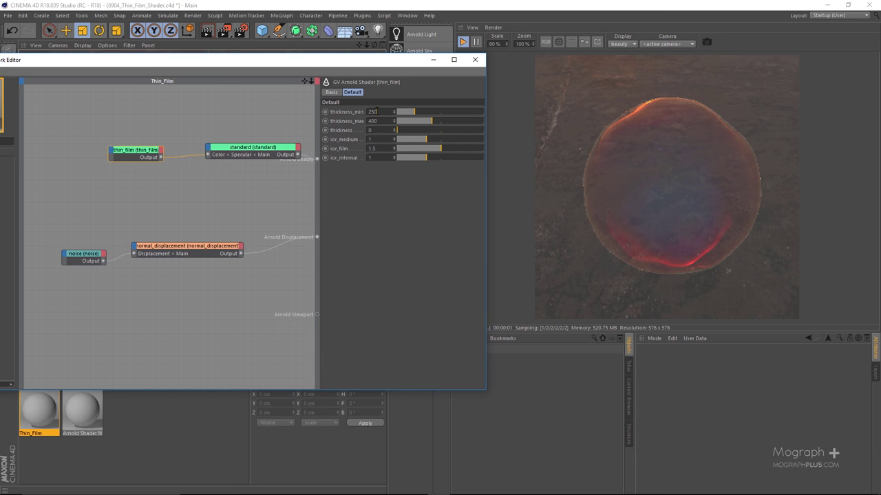
key(Return)
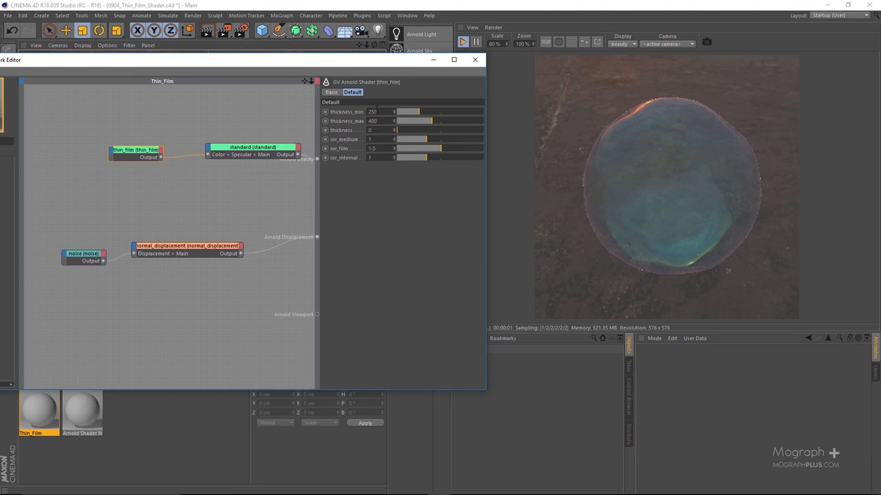
Test thickness_min at 300 and 350, then settle back on 250.
double_click(372, 111)
text(300)
key(Return)
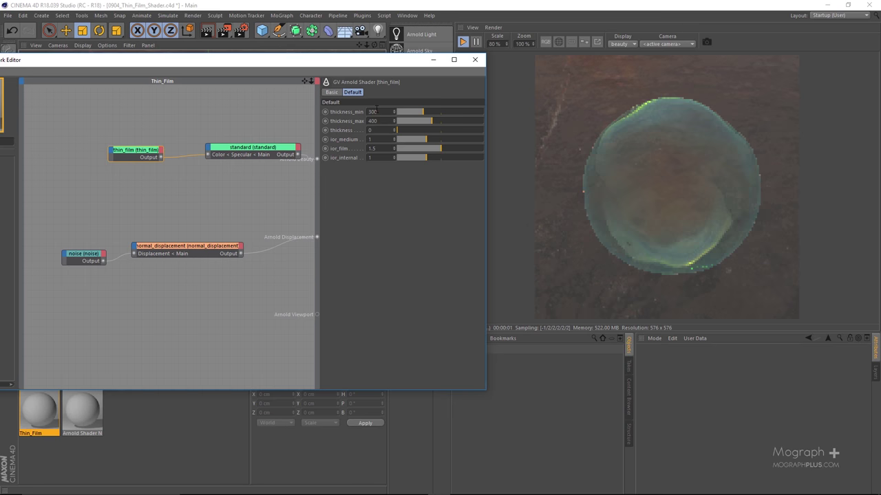
text(350)
key(Return)
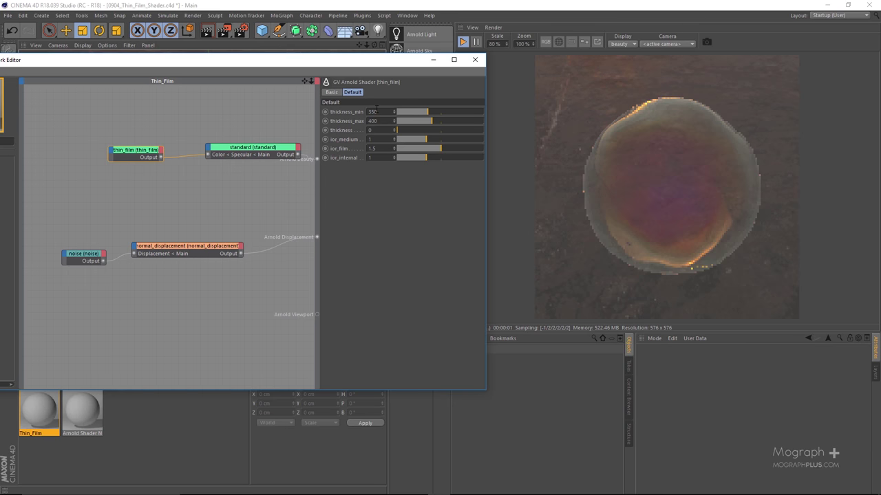
double_click(376, 111)
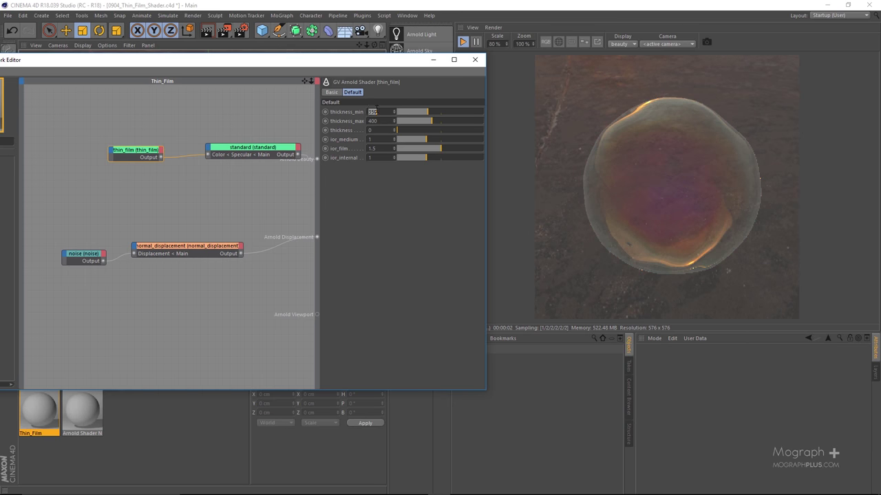
text(250)
key(Return)
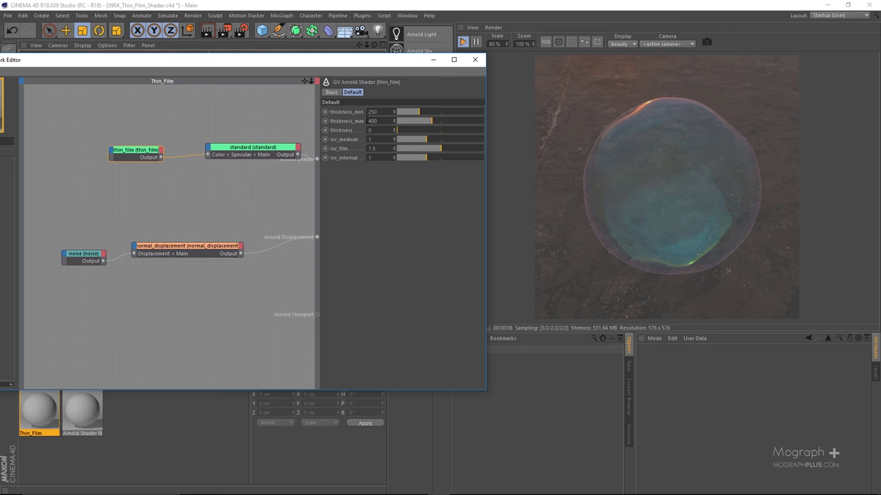
double_click(377, 121)
text(500)
key(Return)
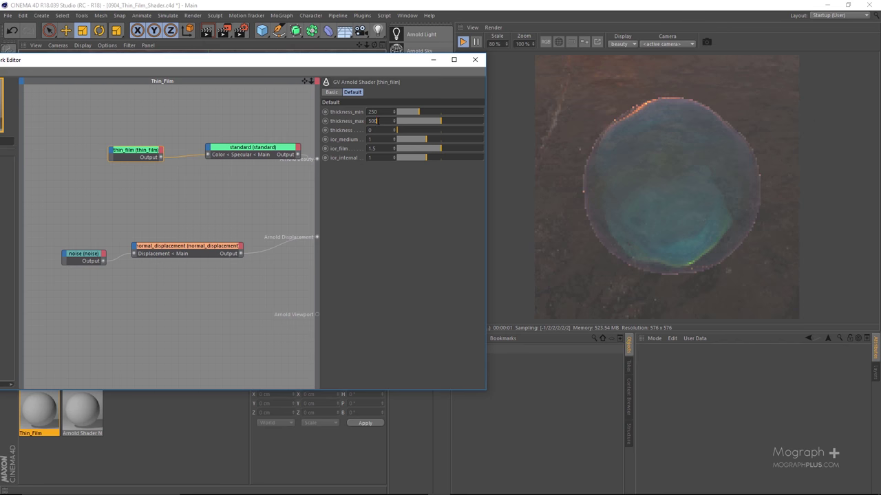
text(600)
key(Return)
text(400)
key(Return)
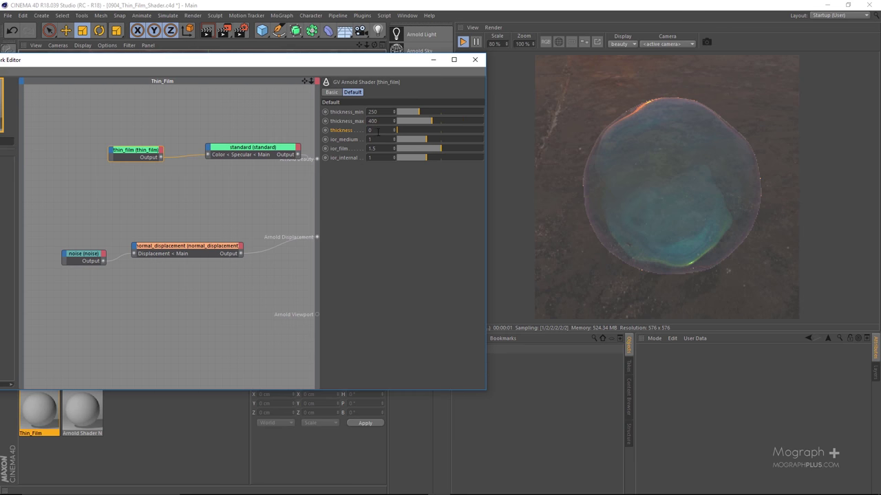
double_click(370, 130)
click(344, 129)
click(375, 112)
text(250)
click(380, 130)
text(2)
text(1)
key(Return)
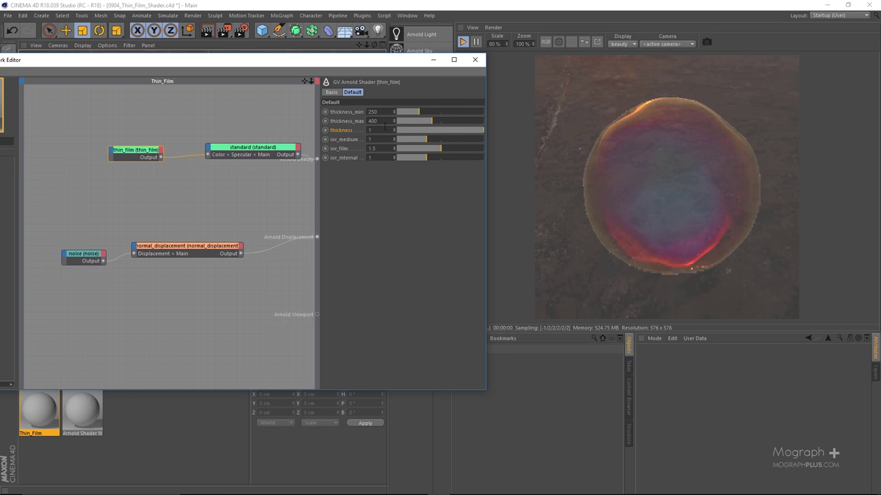
click(372, 121)
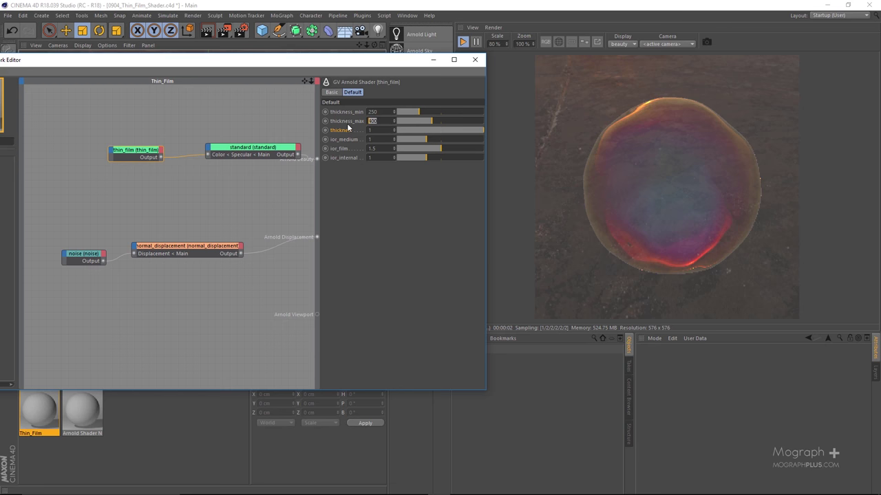
text(500)
key(Return)
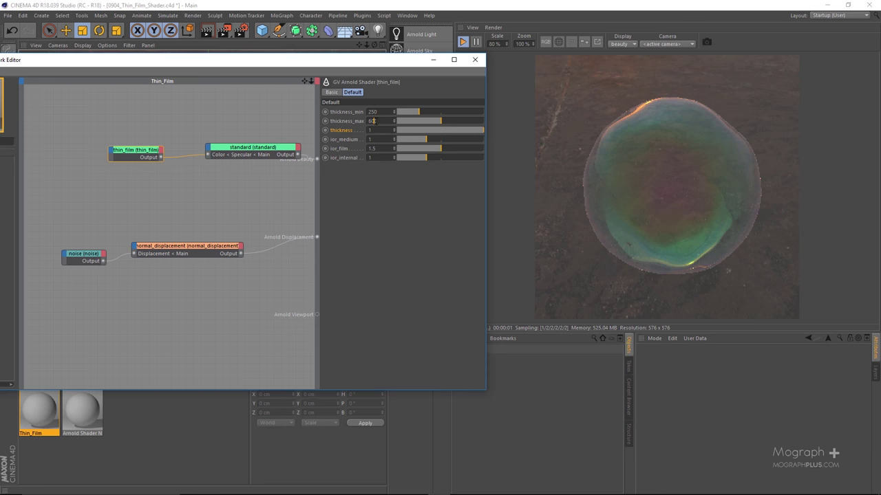
text(0)
key(Return)
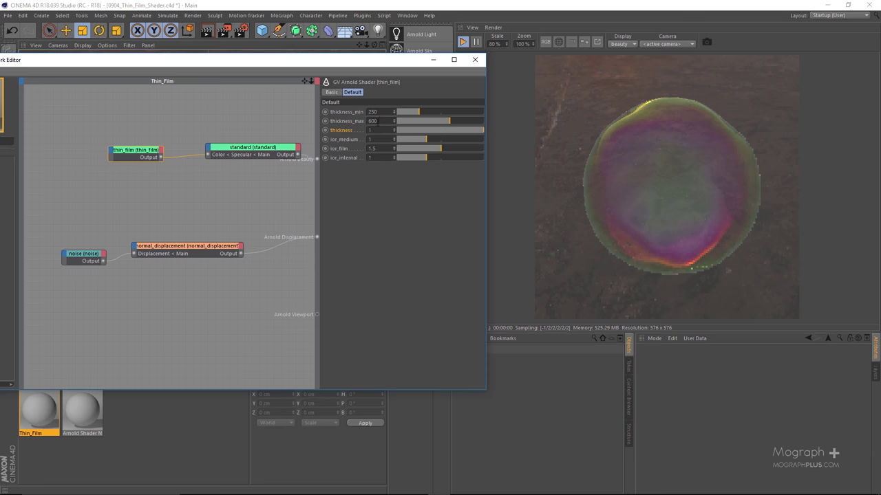
click(378, 121)
text(1)
text(50)
key(Return)
click(374, 112)
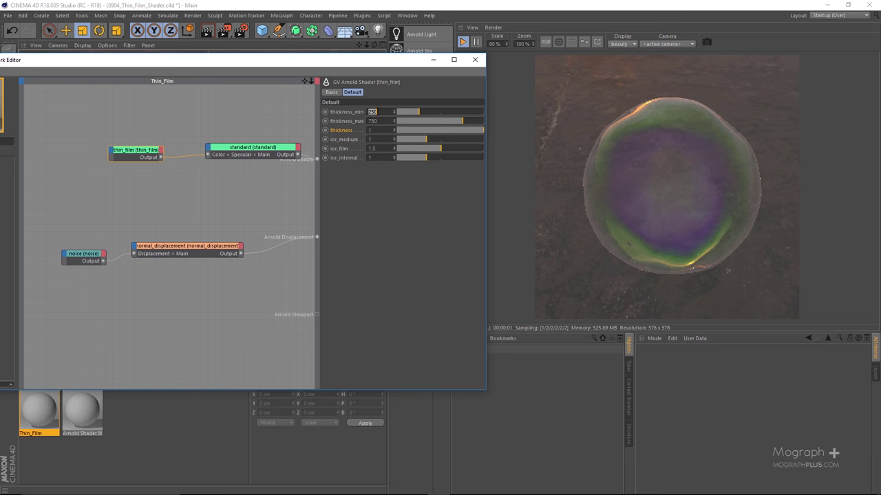
text(500)
key(Return)
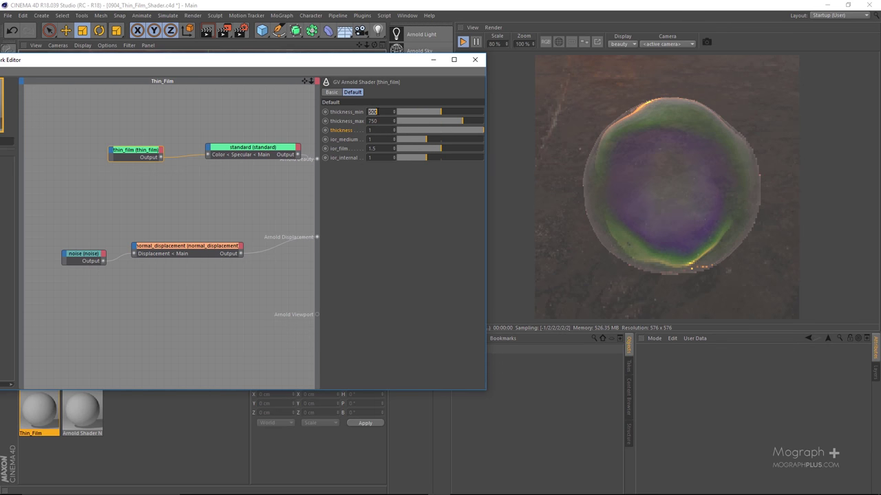
text(200)
key(Return)
drag(448, 131, 442, 132)
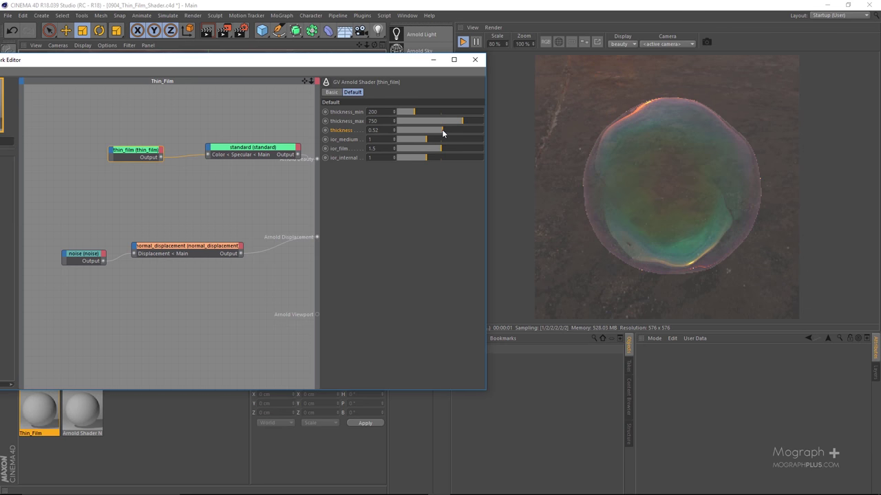
mouse_move(442, 129)
mouse_down()
mouse_move(455, 128)
mouse_move(411, 128)
mouse_move(458, 134)
mouse_move(440, 135)
mouse_up()
drag(462, 130, 409, 132)
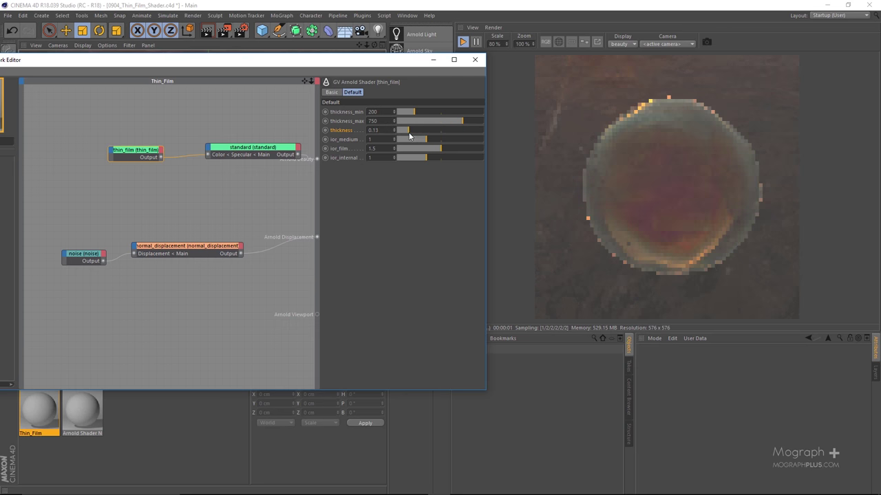
double_click(379, 112)
text(25)
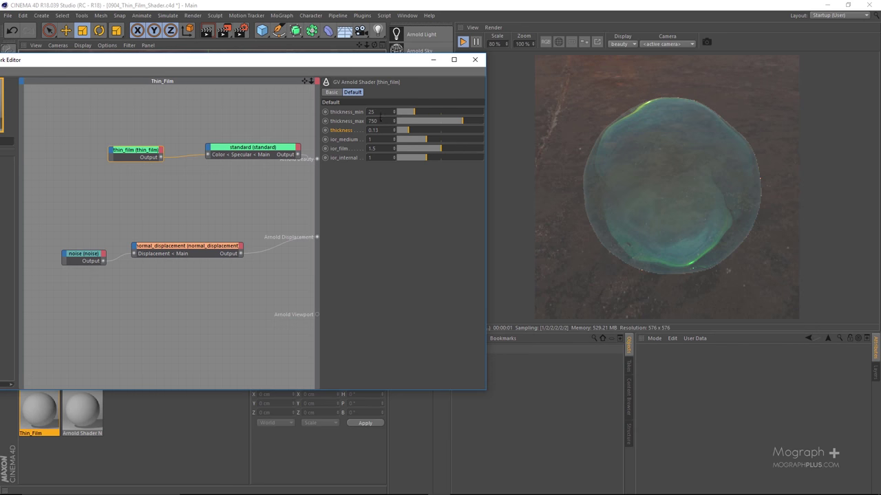
text(0)
double_click(380, 120)
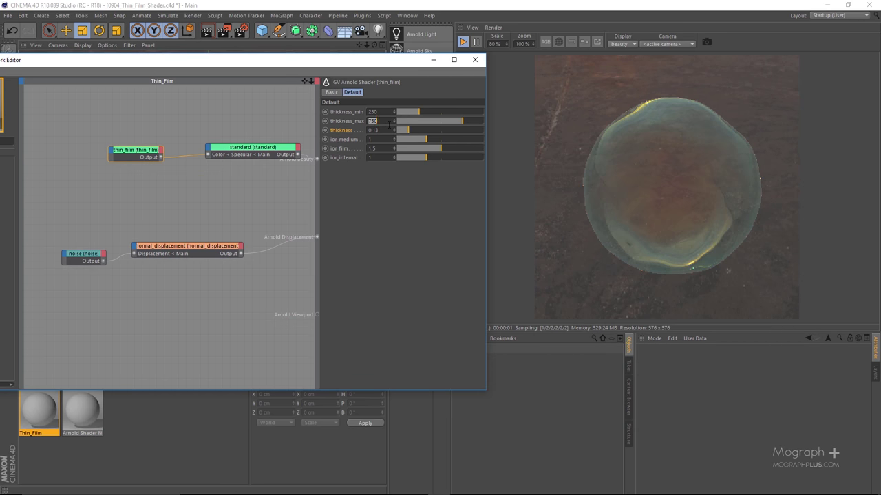
text(400)
key(Return)
drag(409, 131, 400, 132)
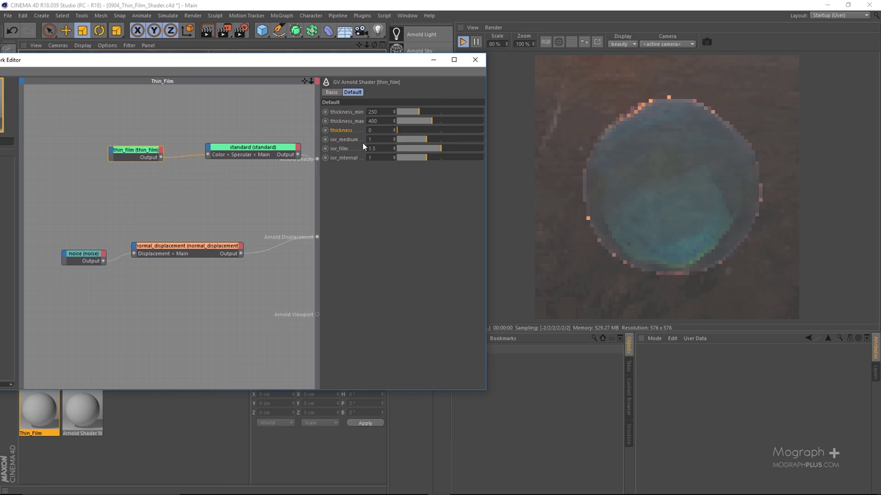
drag(305, 66, 338, 68)
Add a noise_01 node driving thin_film thickness and preview it alone as the beauty shader.
double_click(181, 194)
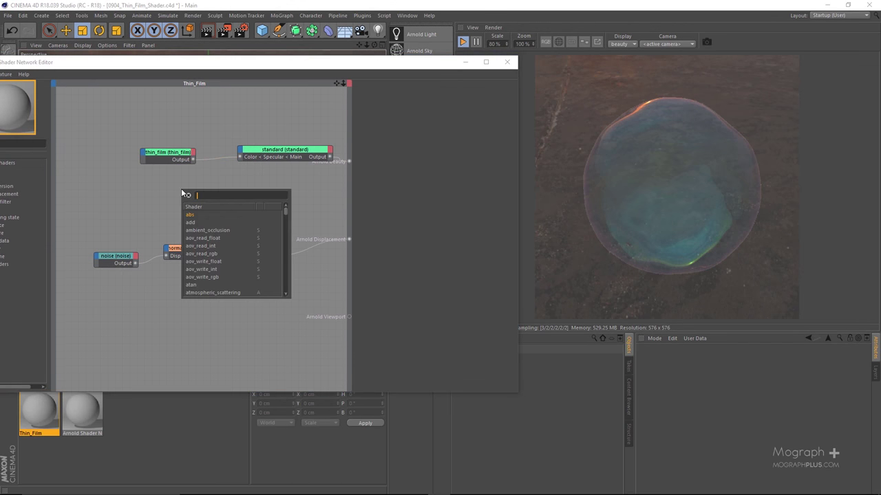
text(noise)
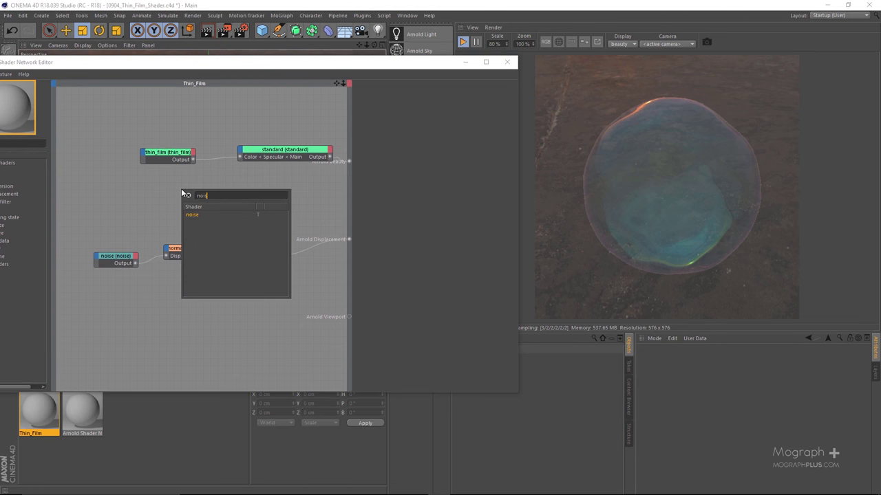
key(Return)
drag(193, 192, 78, 152)
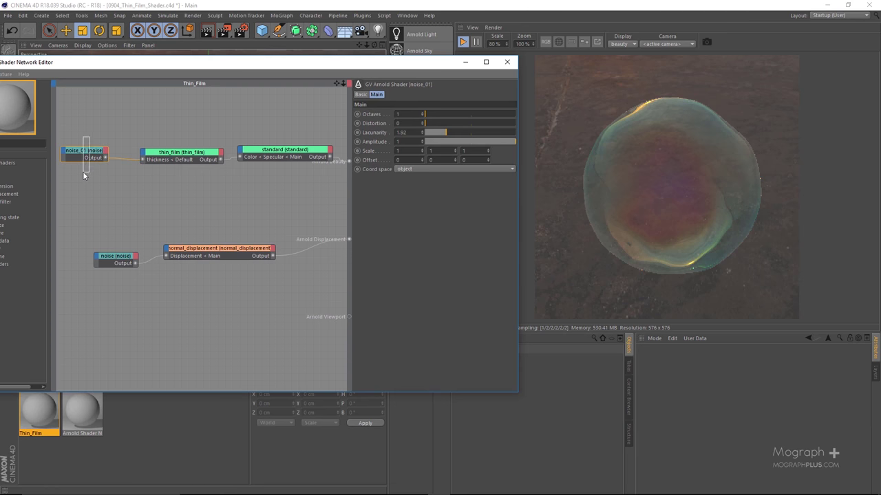
right_click(85, 170)
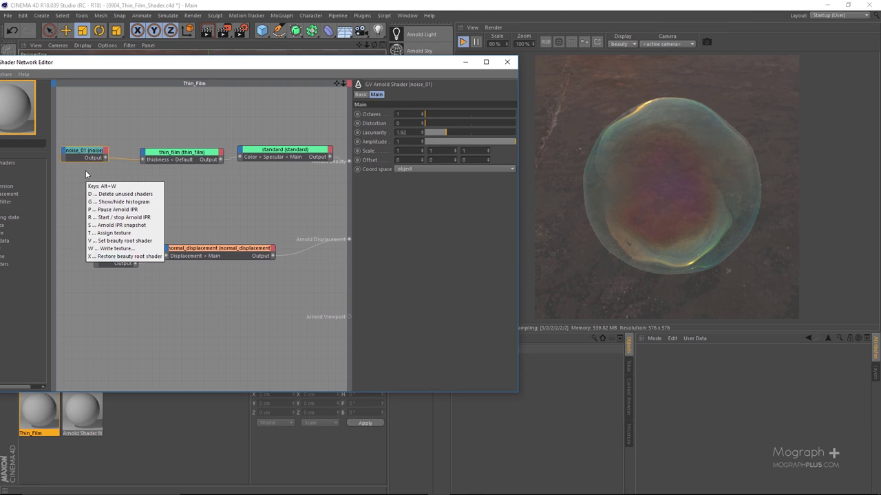
click(110, 200)
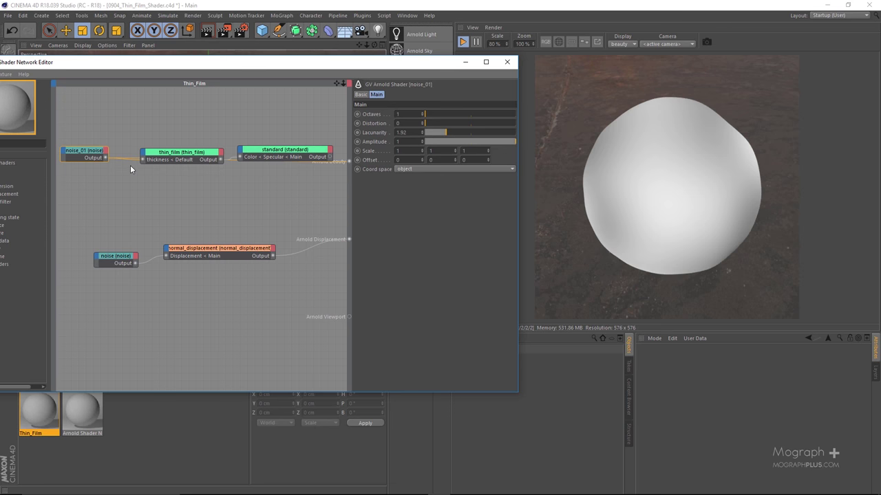
Set the noise_01 scale to 2, 2, 2.
click(414, 150)
text(2)
key(Tab)
text(2)
key(Tab)
text(2)
key(Return)
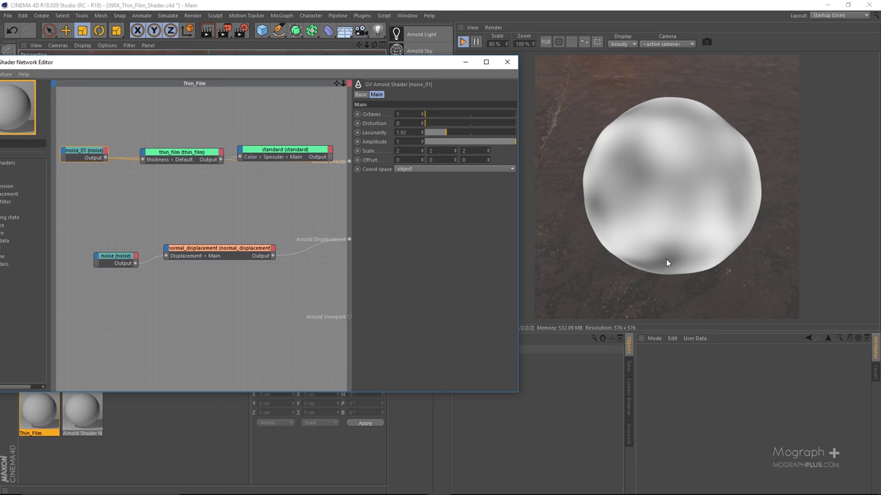
Set the noise_01 amplitude to 0.5, then nudge it up to 0.55.
click(162, 152)
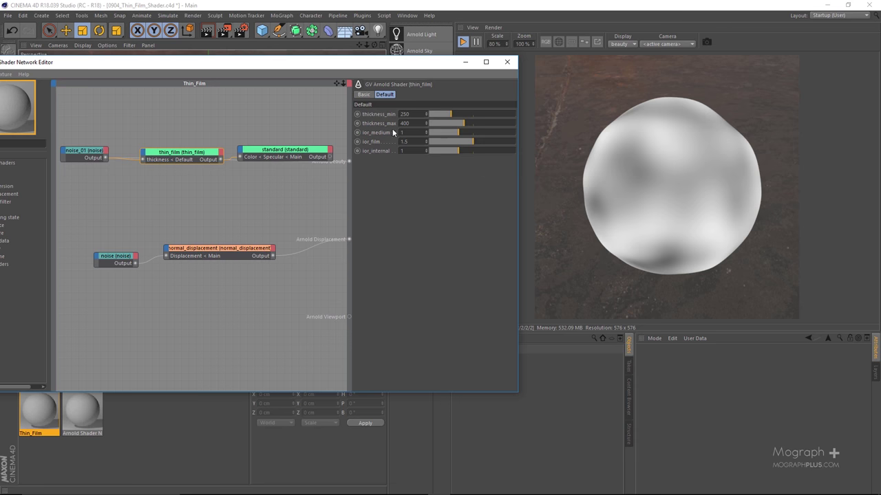
click(74, 164)
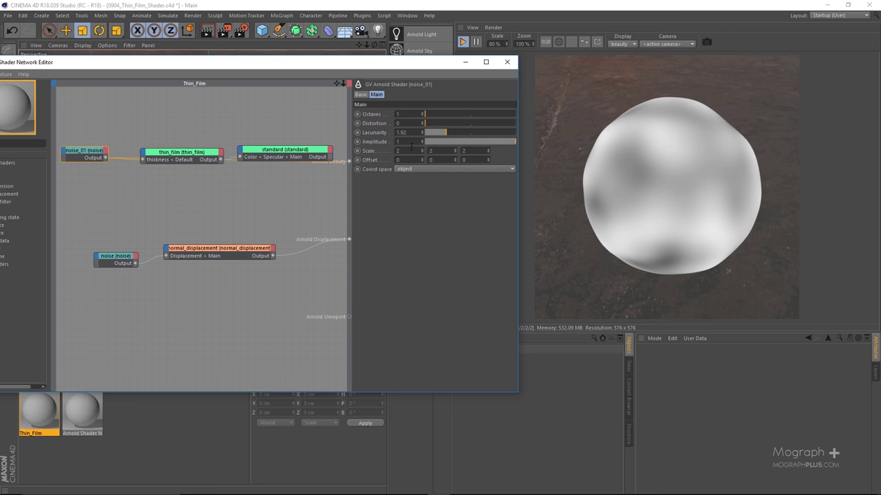
text(0.5)
key(Return)
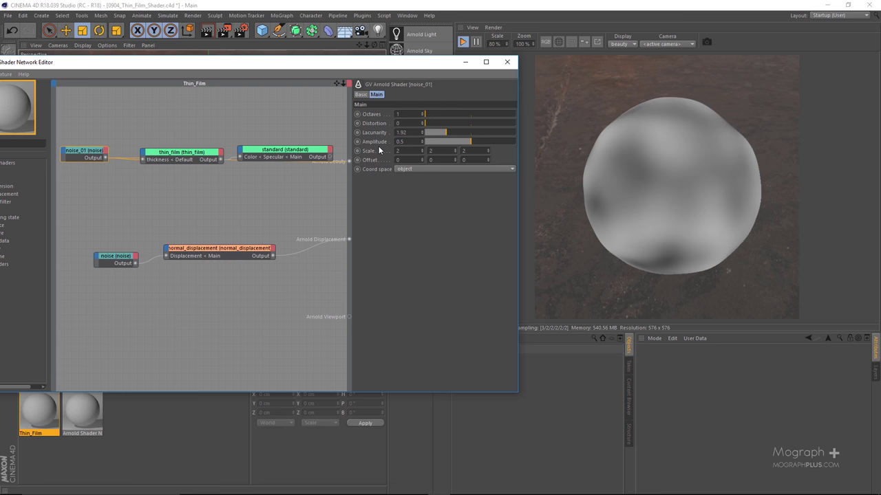
drag(413, 141, 414, 142)
Restore the standard shader as the beauty output in the preview.
click(268, 152)
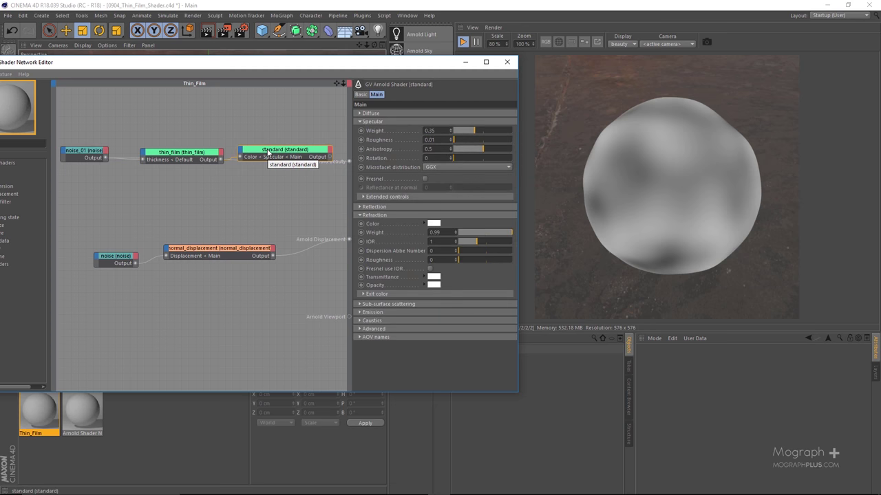
key(alt+w)
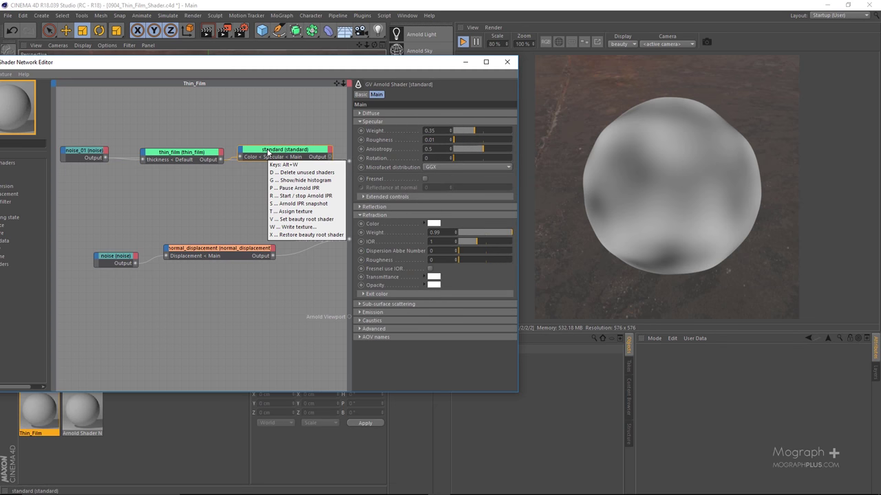
key(v)
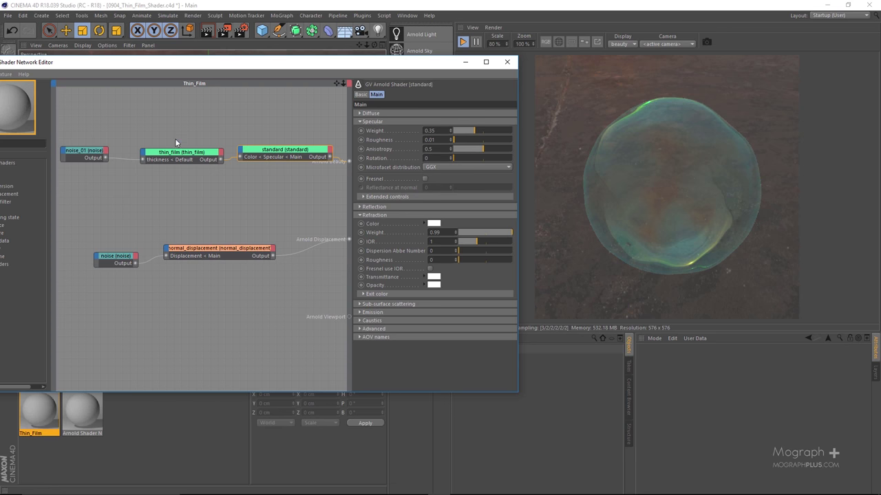
Test thin_film thickness_max at 800 and 1000, keeping 800.
click(181, 155)
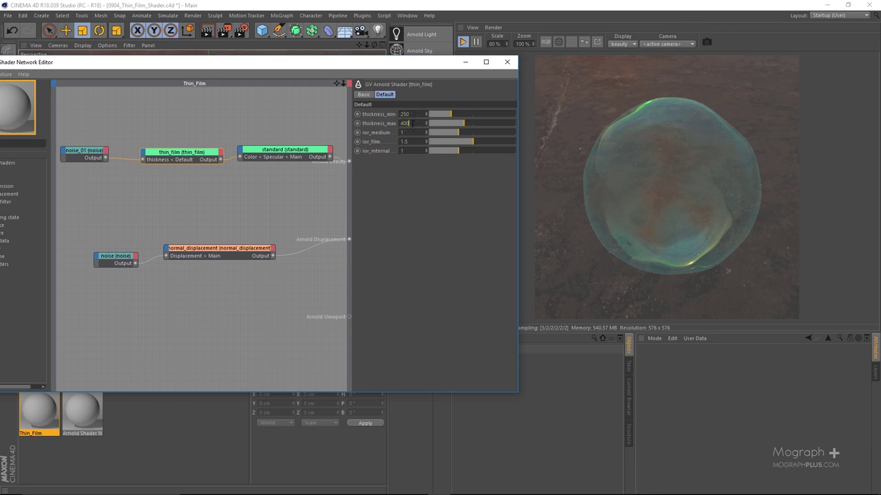
double_click(406, 123)
text(800)
key(Return)
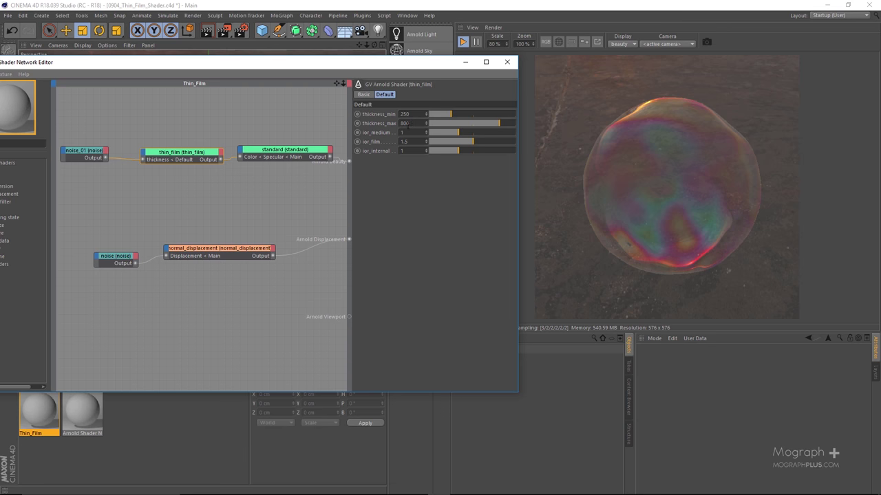
text(1000)
key(Return)
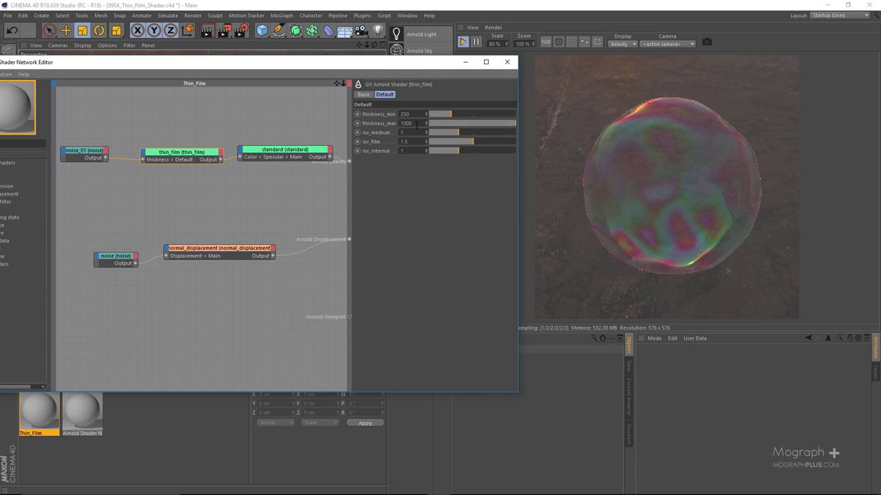
double_click(414, 124)
text(800)
key(Return)
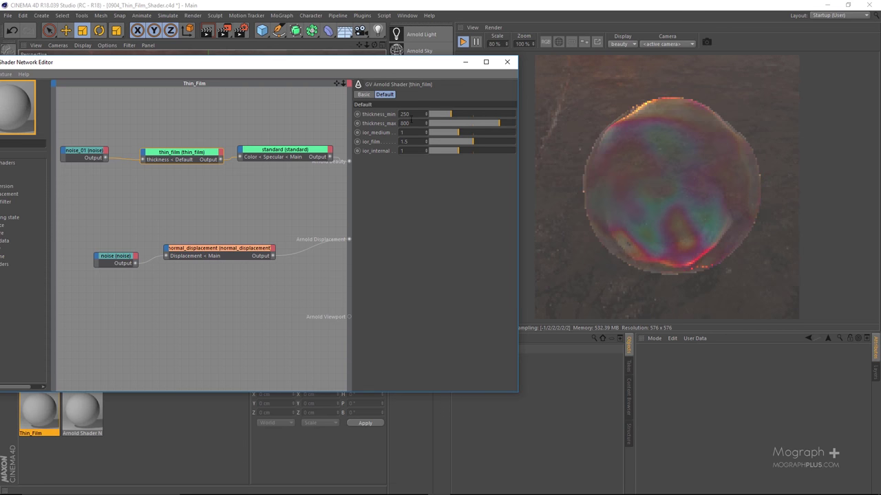
Step thickness_min through 100, 150, 200 and 250, settling on 300.
double_click(404, 114)
text(100)
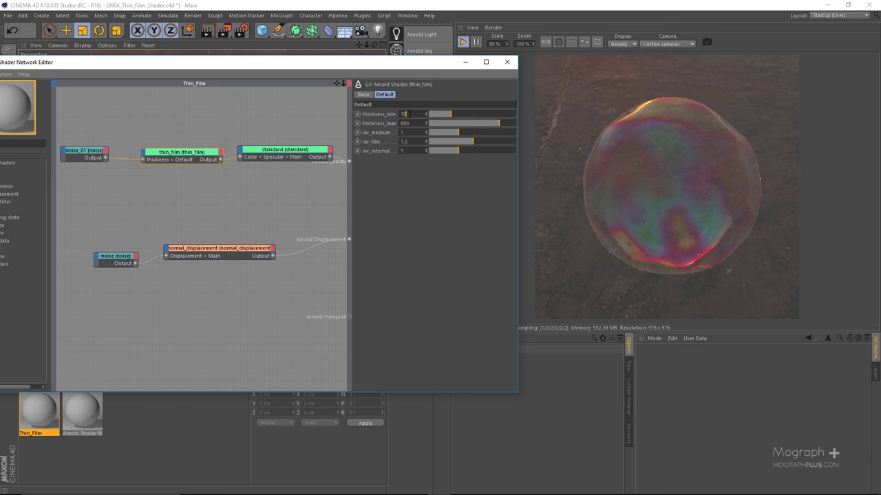
key(Return)
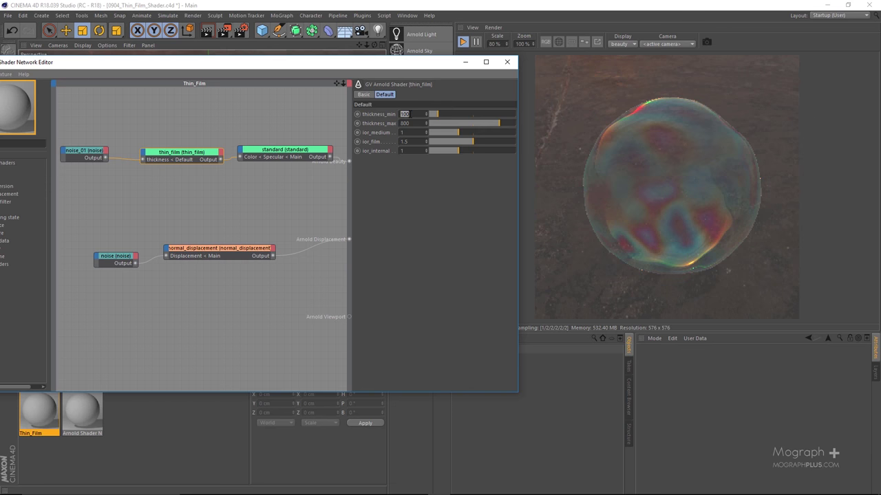
text(150)
key(Return)
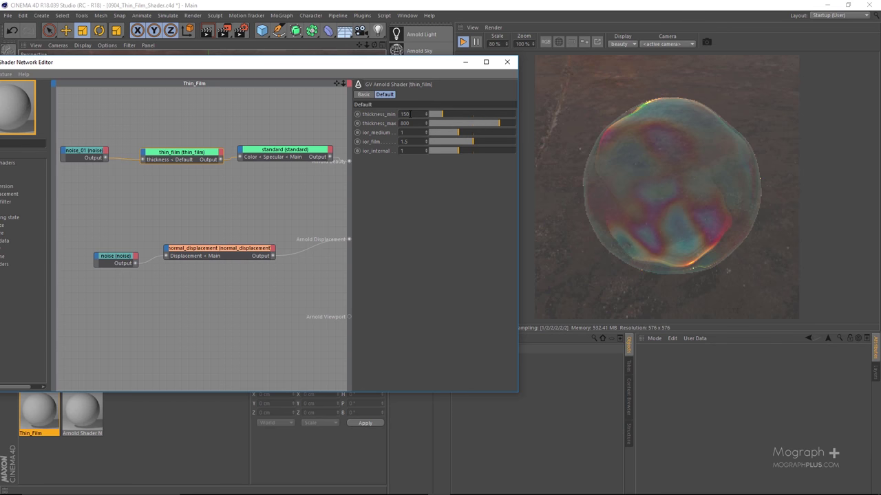
double_click(404, 114)
text(200)
key(Return)
double_click(404, 114)
text(250)
key(Return)
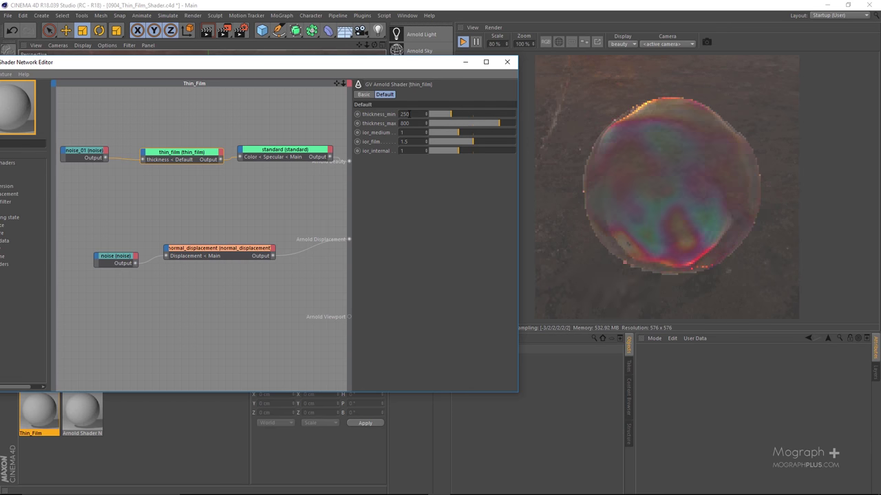
double_click(405, 114)
text(300)
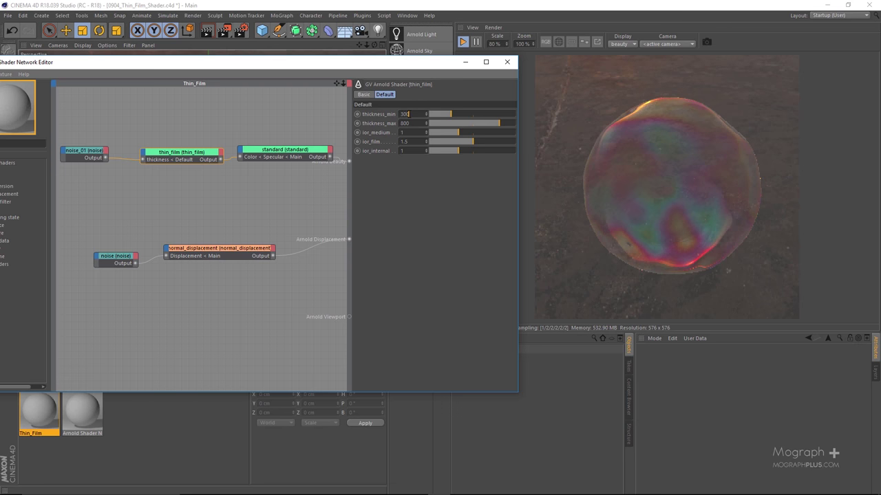
key(Return)
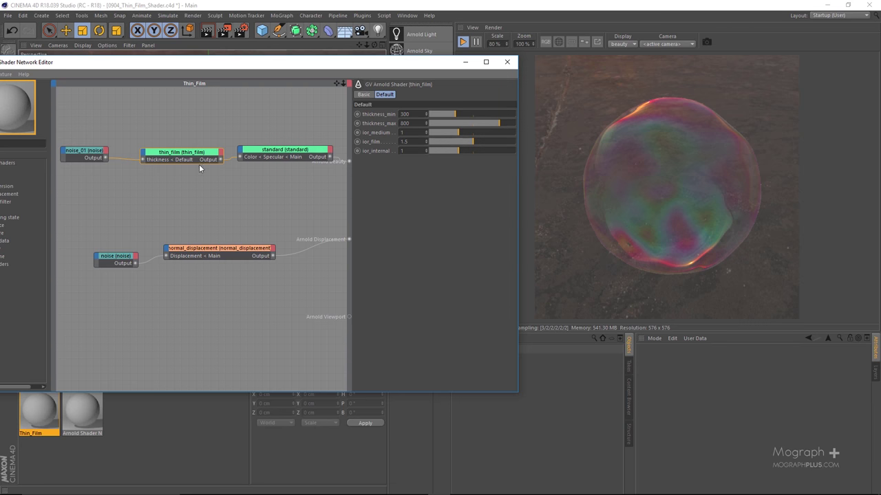
click(97, 152)
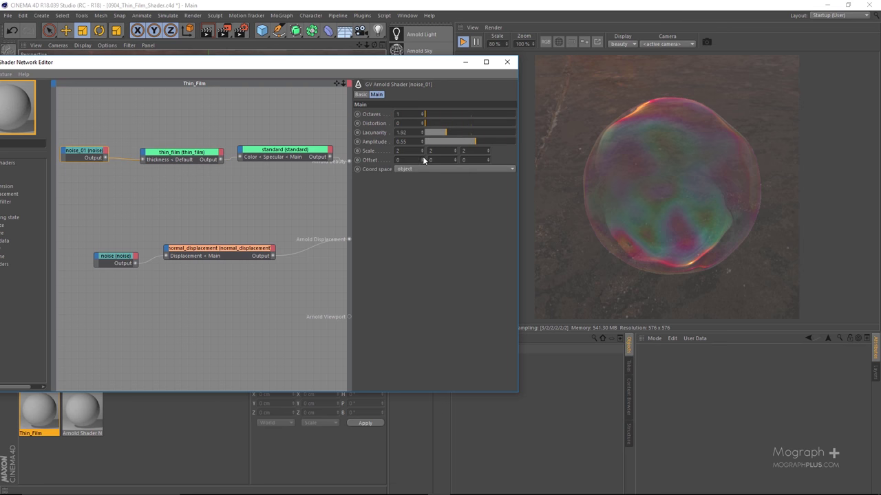
Test shifting the noise_01 offset along X and Y, then reset it to 0.
drag(423, 161, 464, 161)
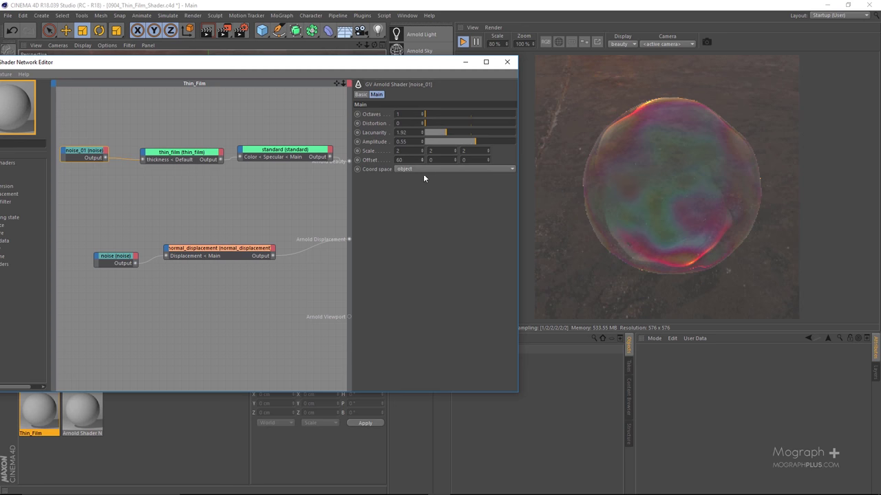
drag(455, 159, 472, 159)
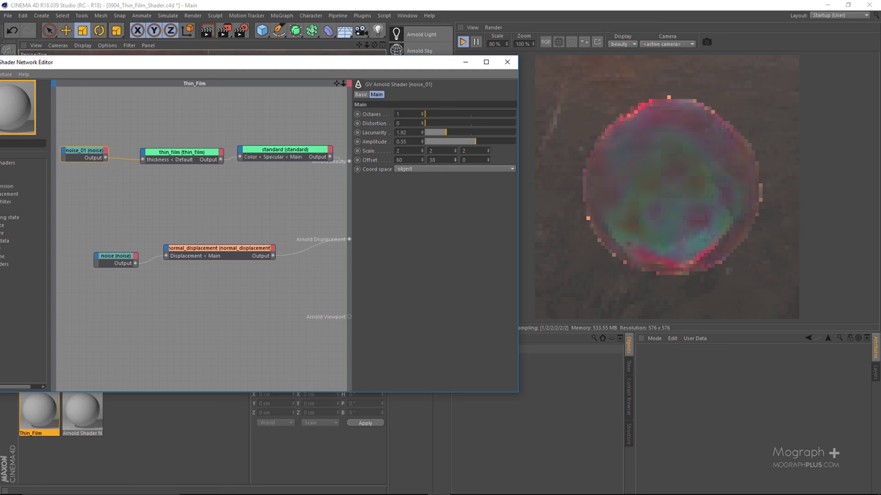
right_click(454, 159)
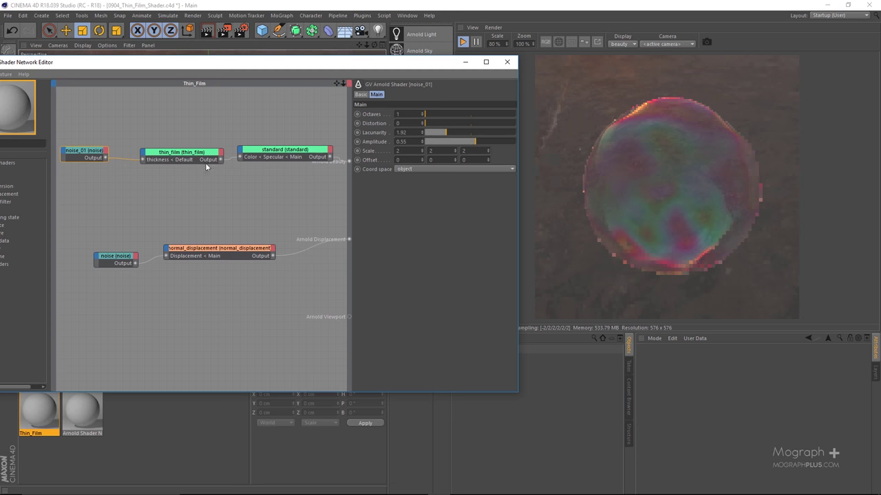
Set the thin_film thickness_min to 200 and thickness_max to 400.
drag(202, 134, 187, 195)
double_click(404, 113)
text(200)
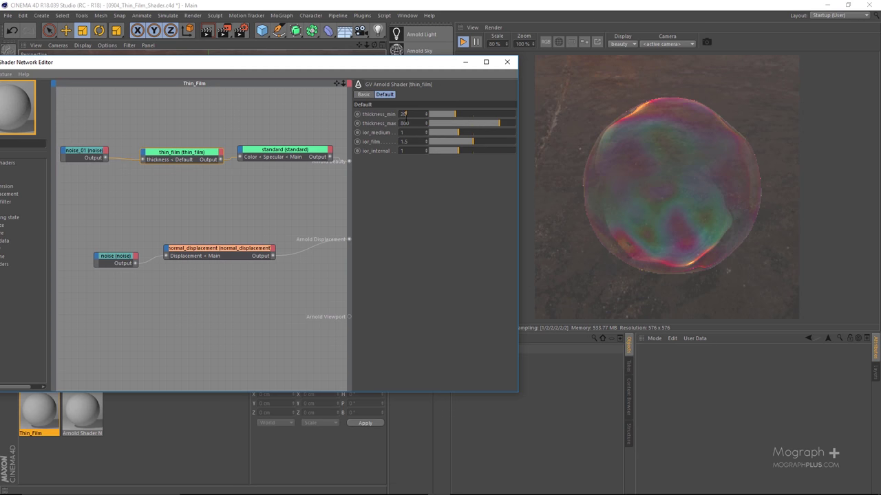
key(Tab)
text(400)
key(Return)
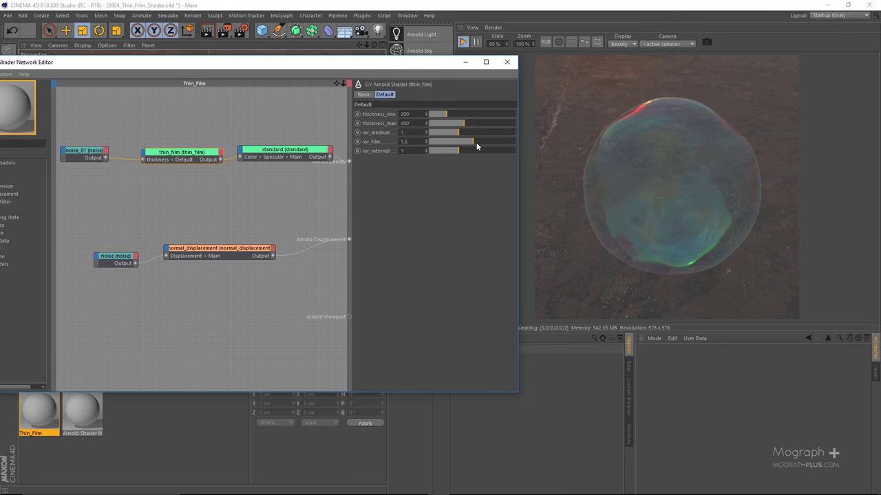
drag(468, 132, 487, 132)
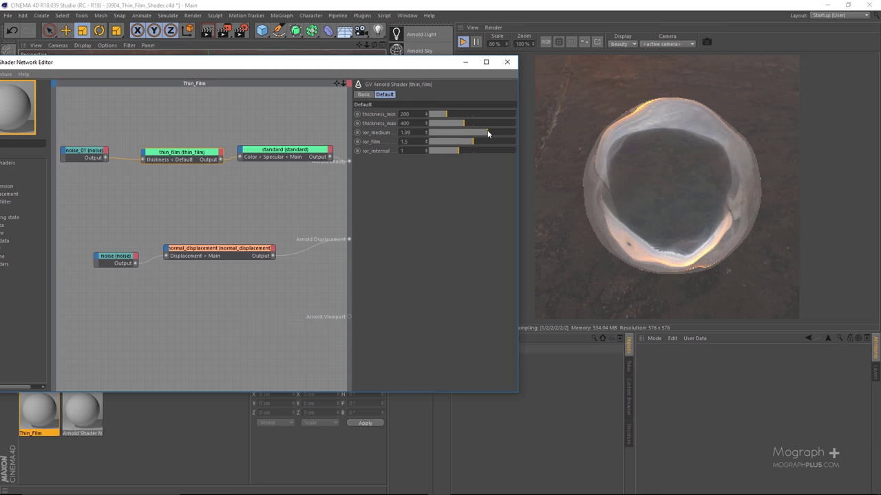
double_click(415, 132)
text(1)
key(Return)
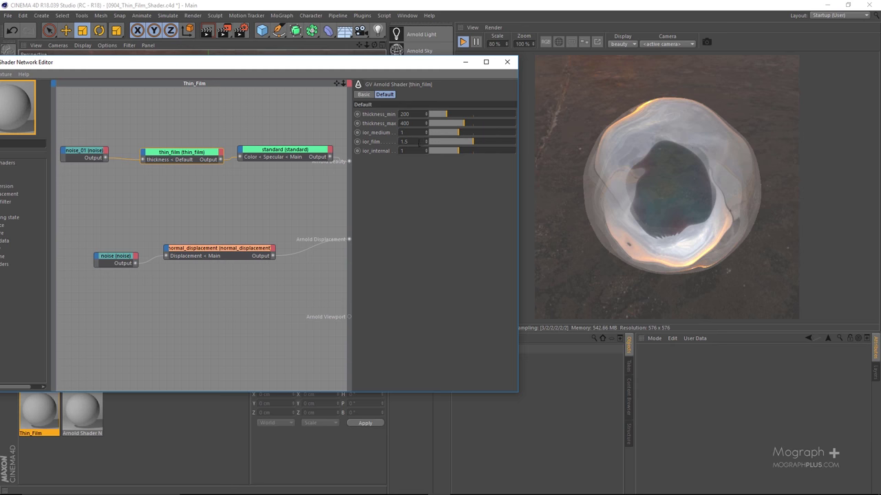
click(416, 142)
key(BackSpace)
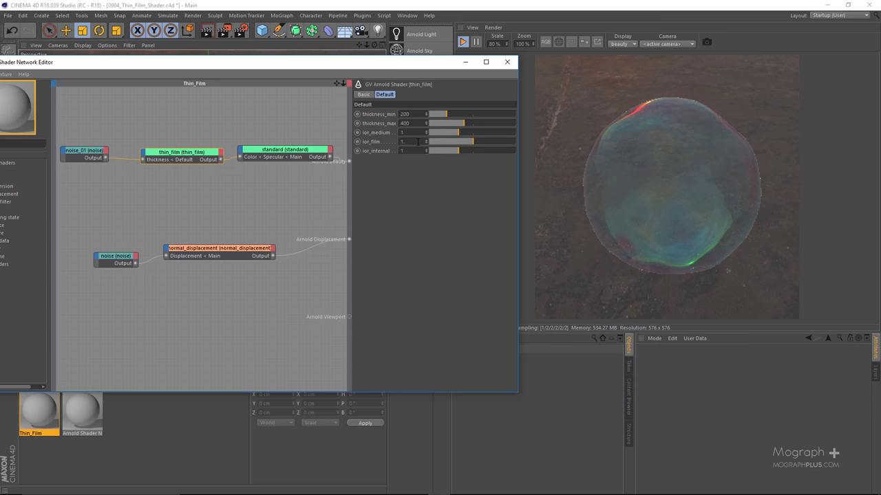
key(BackSpace)
text(.1)
key(Return)
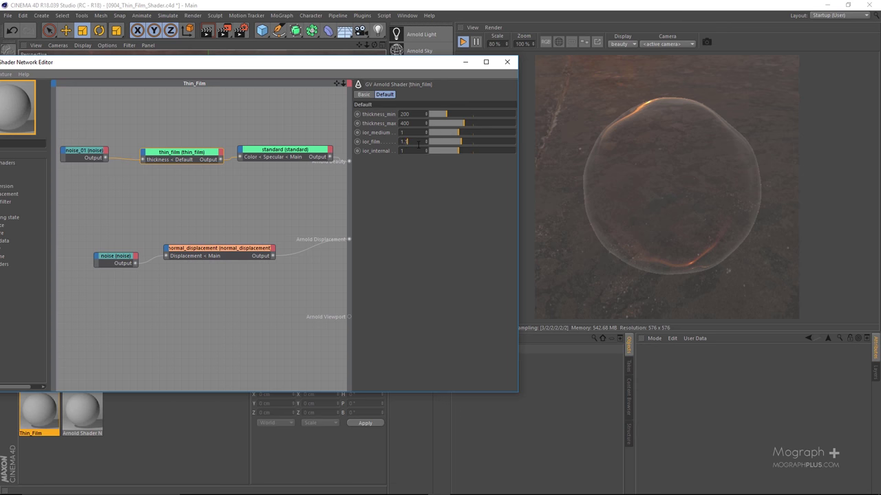
text(2)
key(Return)
key(BackSpace)
text(3)
key(Return)
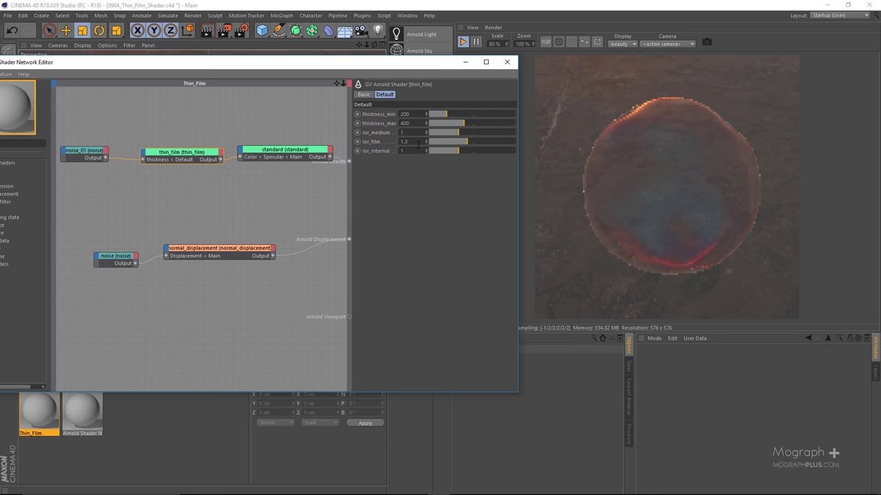
key(BackSpace)
text(4)
key(Return)
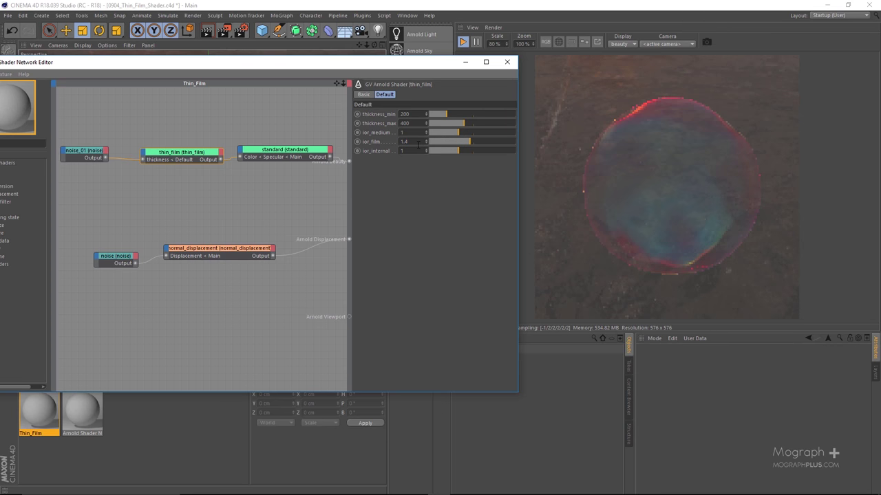
key(BackSpace)
text(5)
key(Return)
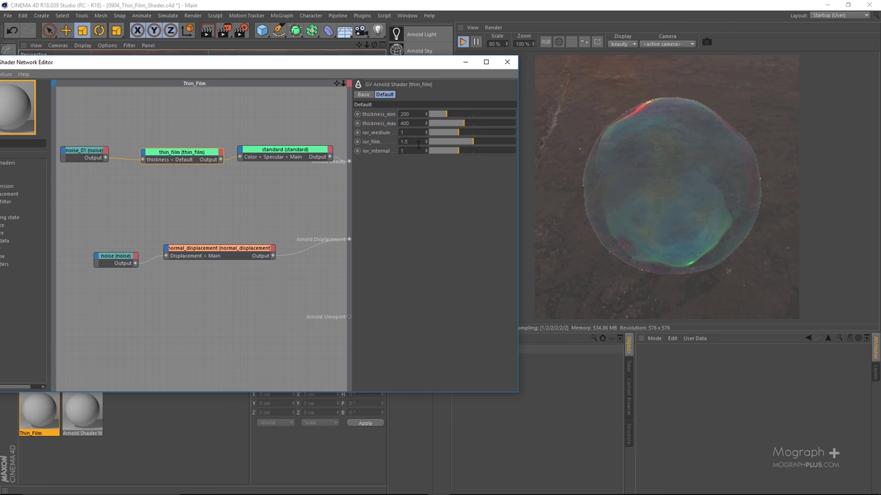
key(BackSpace)
text(6)
key(Return)
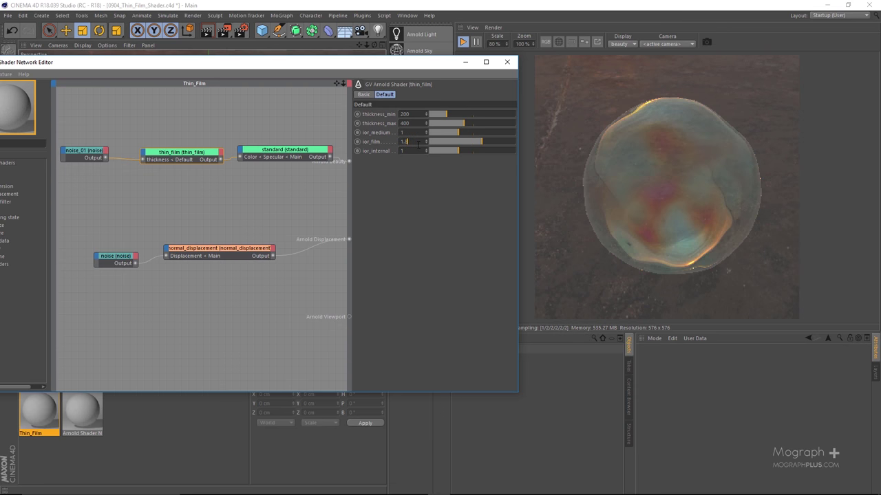
key(BackSpace)
key(BackSpace)
key(BackSpace)
text(2)
key(Return)
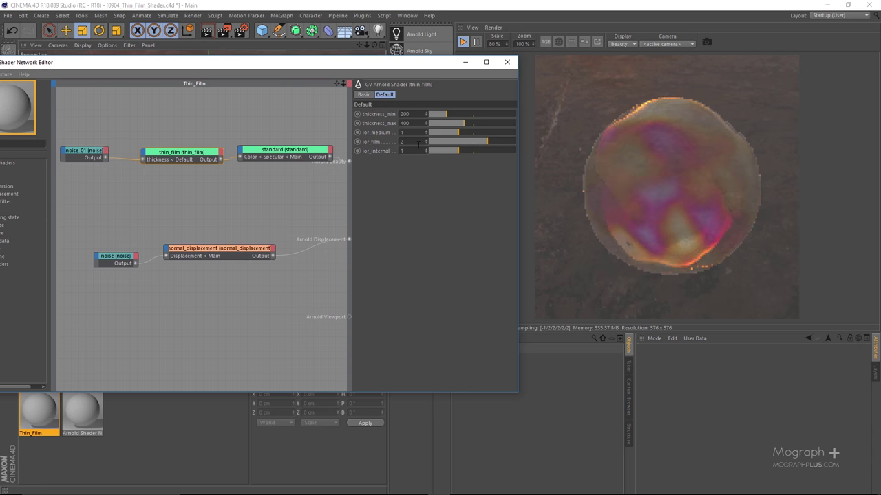
double_click(417, 145)
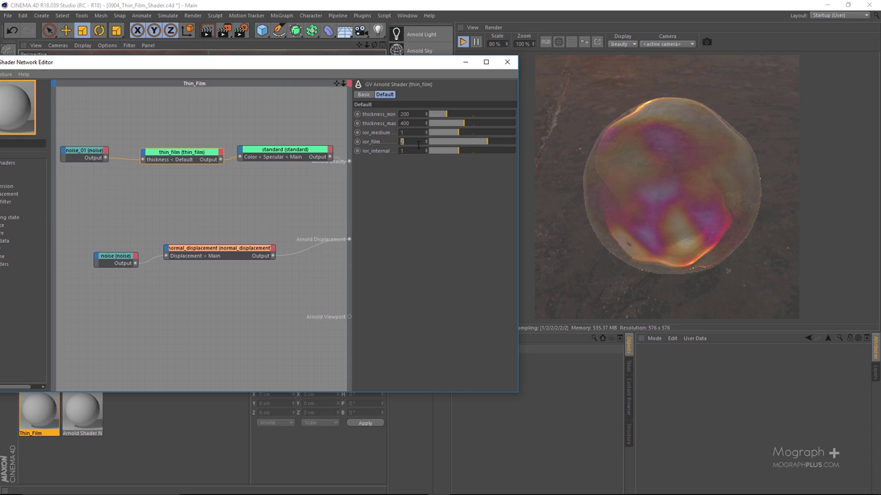
text(1.5)
key(Return)
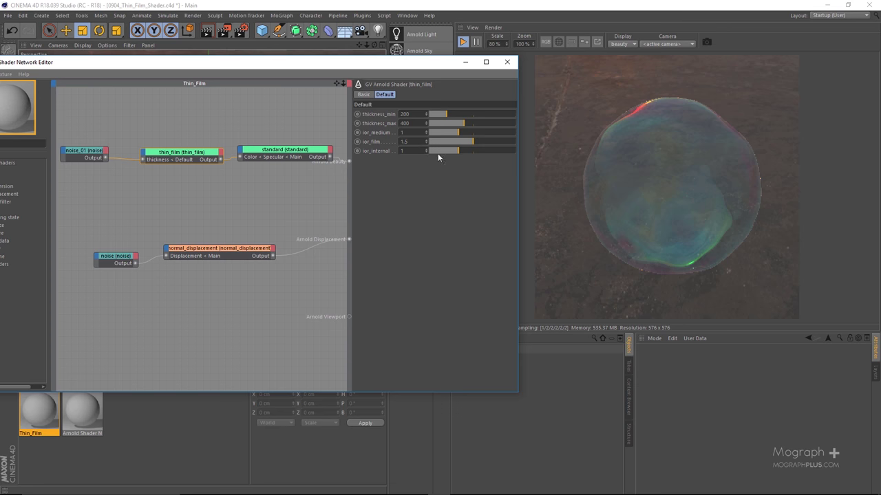
mouse_move(475, 151)
mouse_down()
mouse_move(500, 151)
mouse_move(446, 152)
mouse_move(469, 152)
mouse_up()
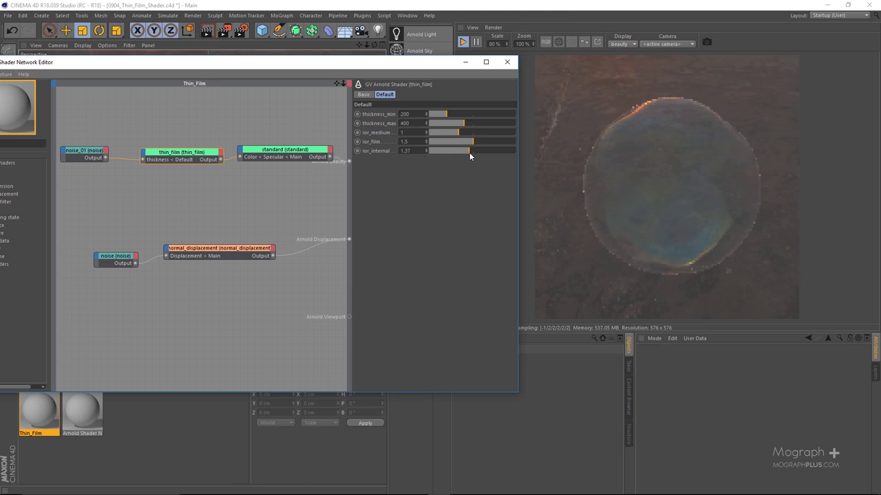
double_click(425, 150)
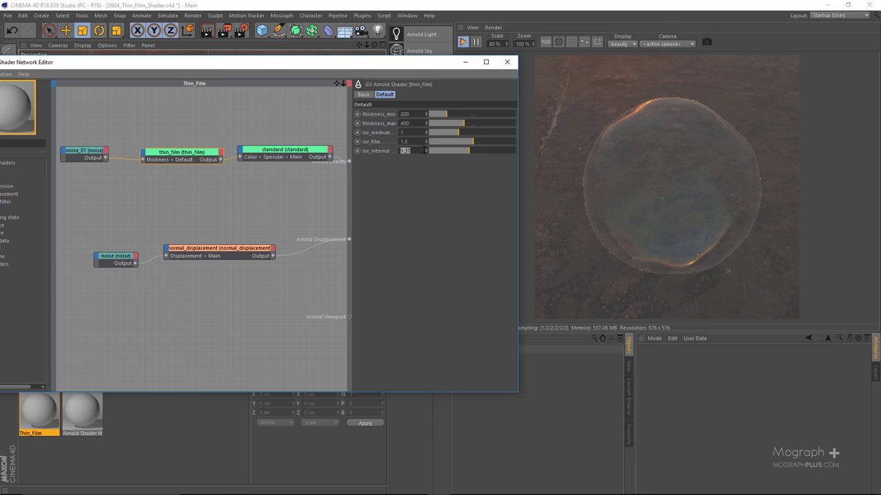
text(1)
key(Return)
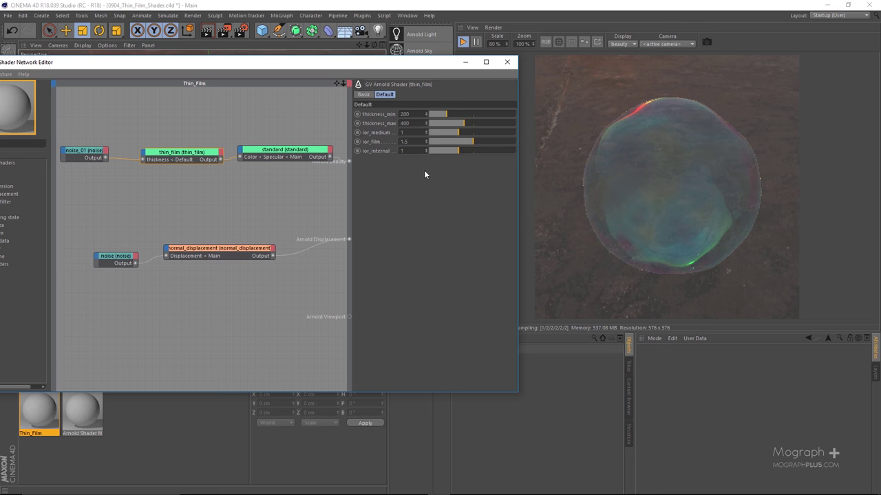